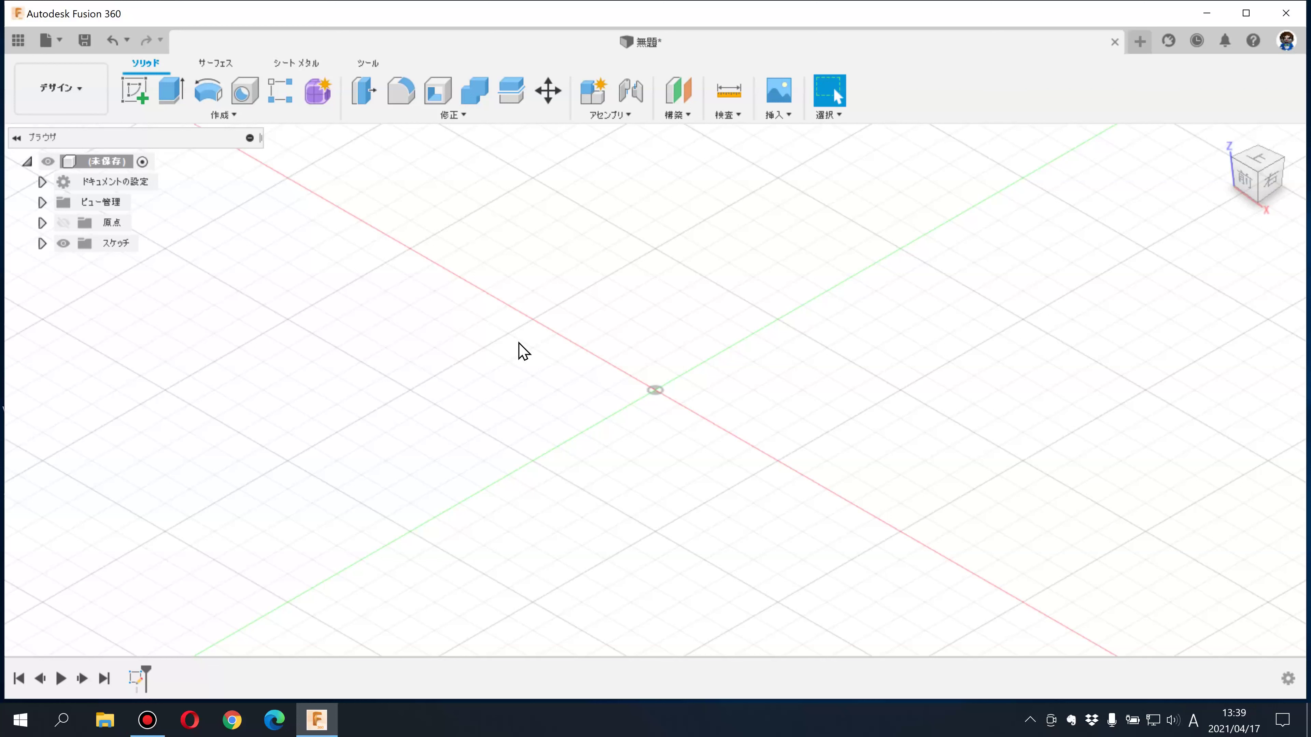
Glance at the Design shortcuts box, then bring up the 作成 (Create) command list
key("s")
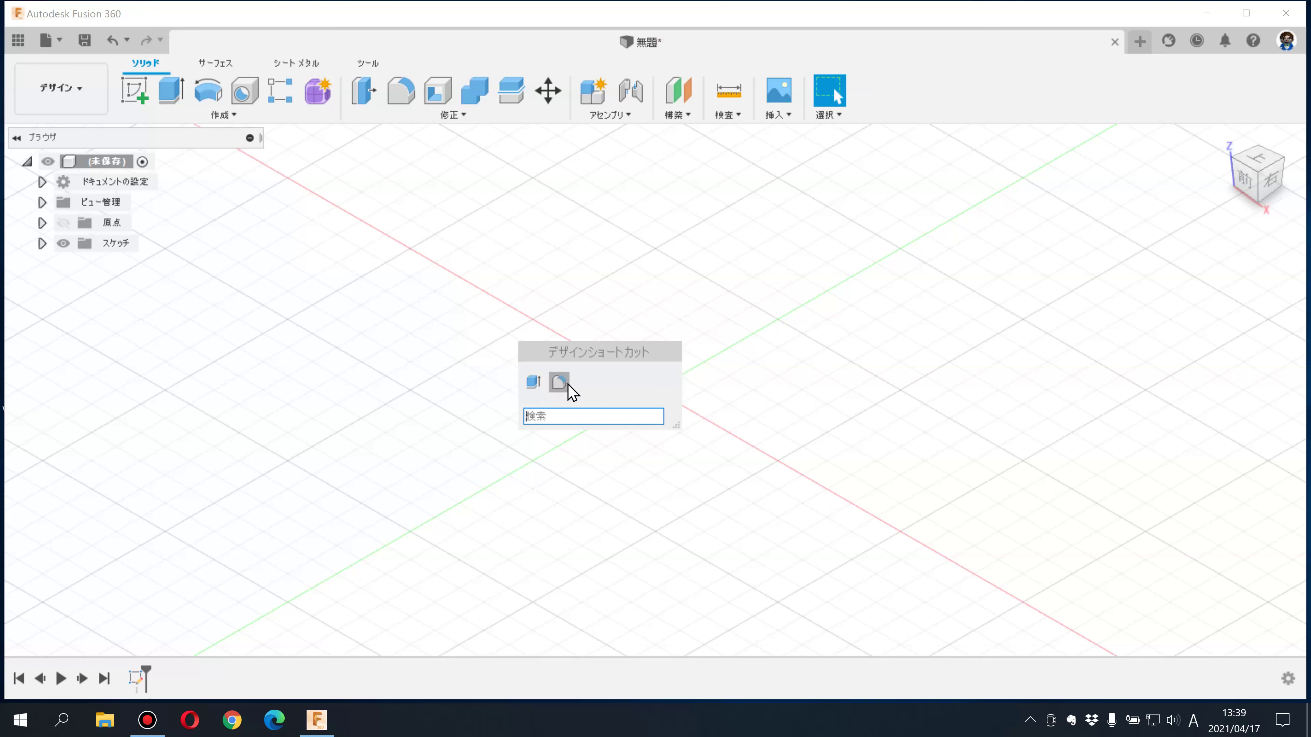
left_click(776, 382)
left_click(231, 115)
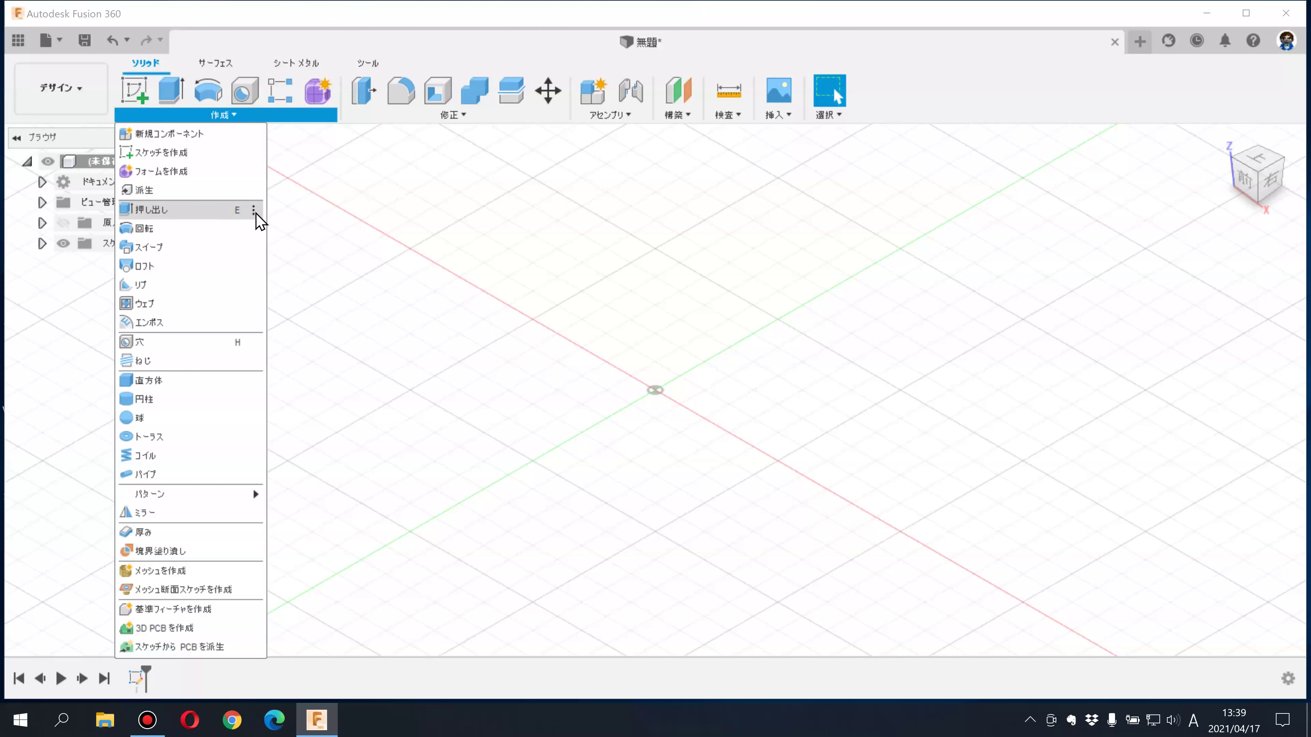
Pin 回転 (Revolve) to the design shortcuts box from its ⋮ options in Create
left_click(254, 210)
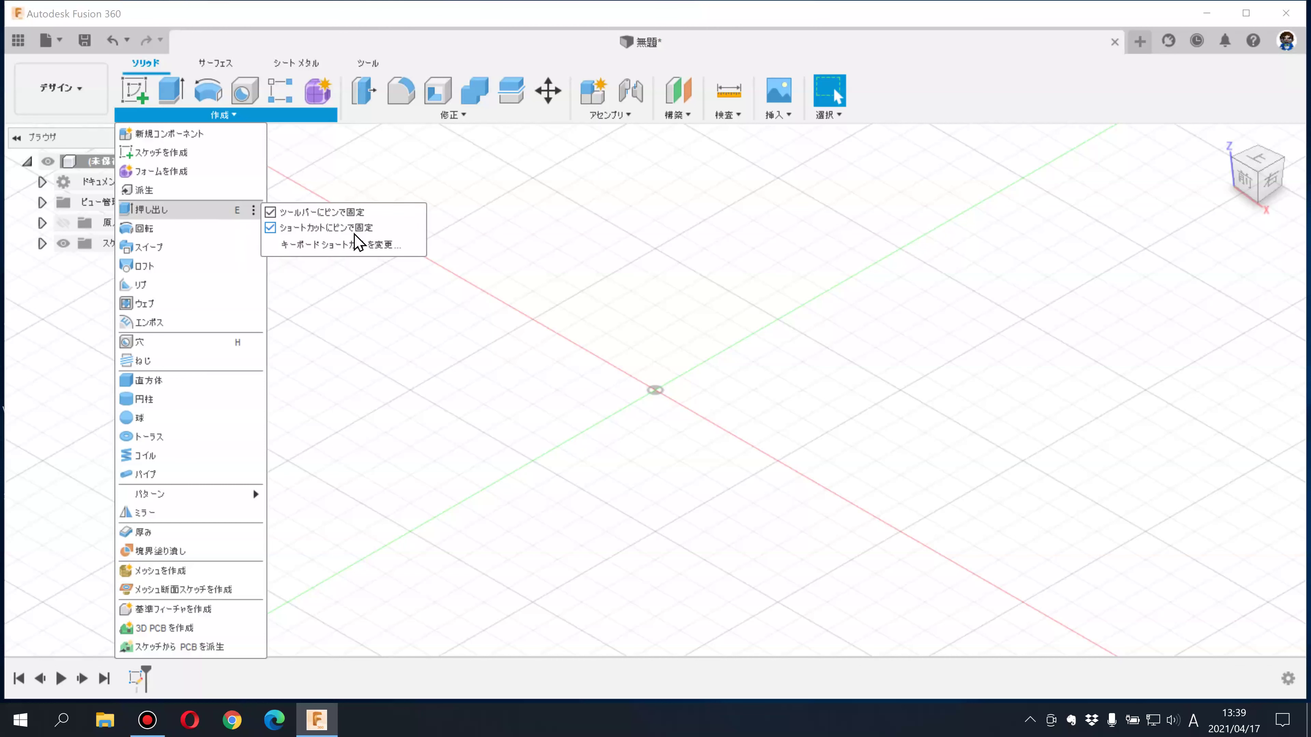
left_click(352, 274)
left_click(214, 122)
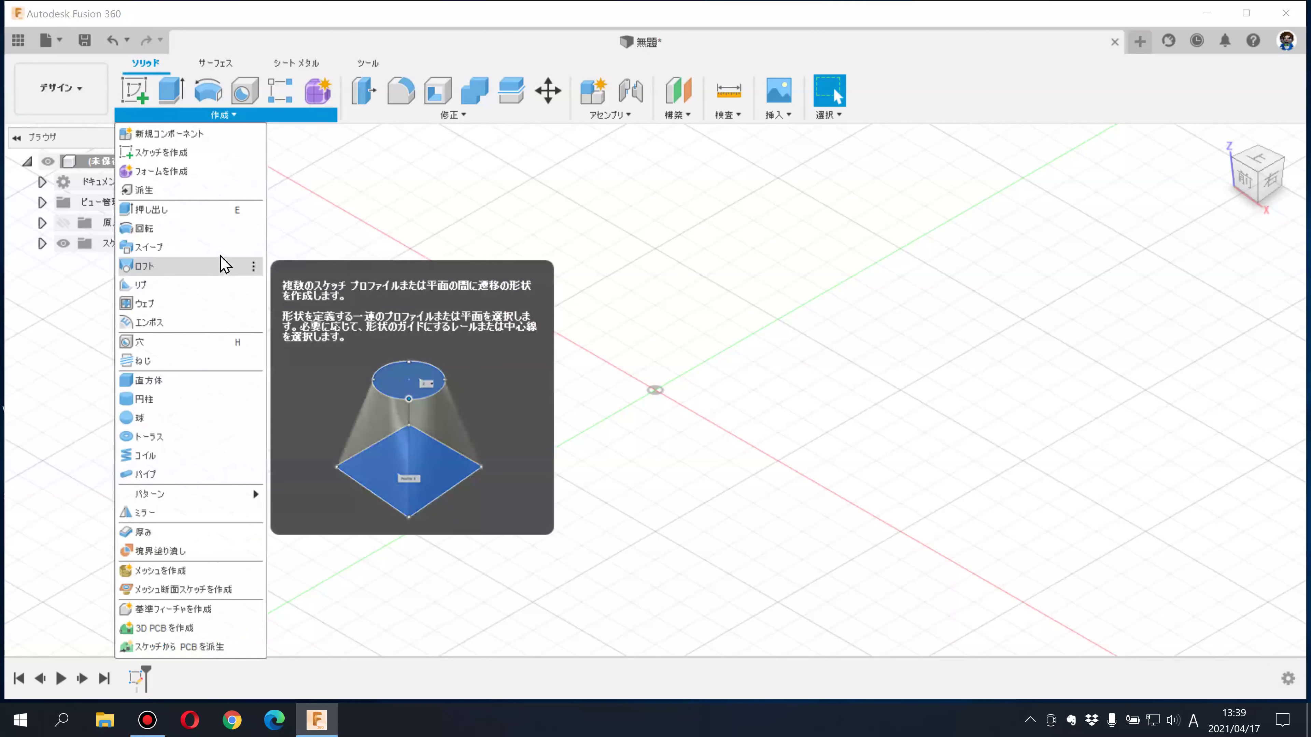
left_click(253, 229)
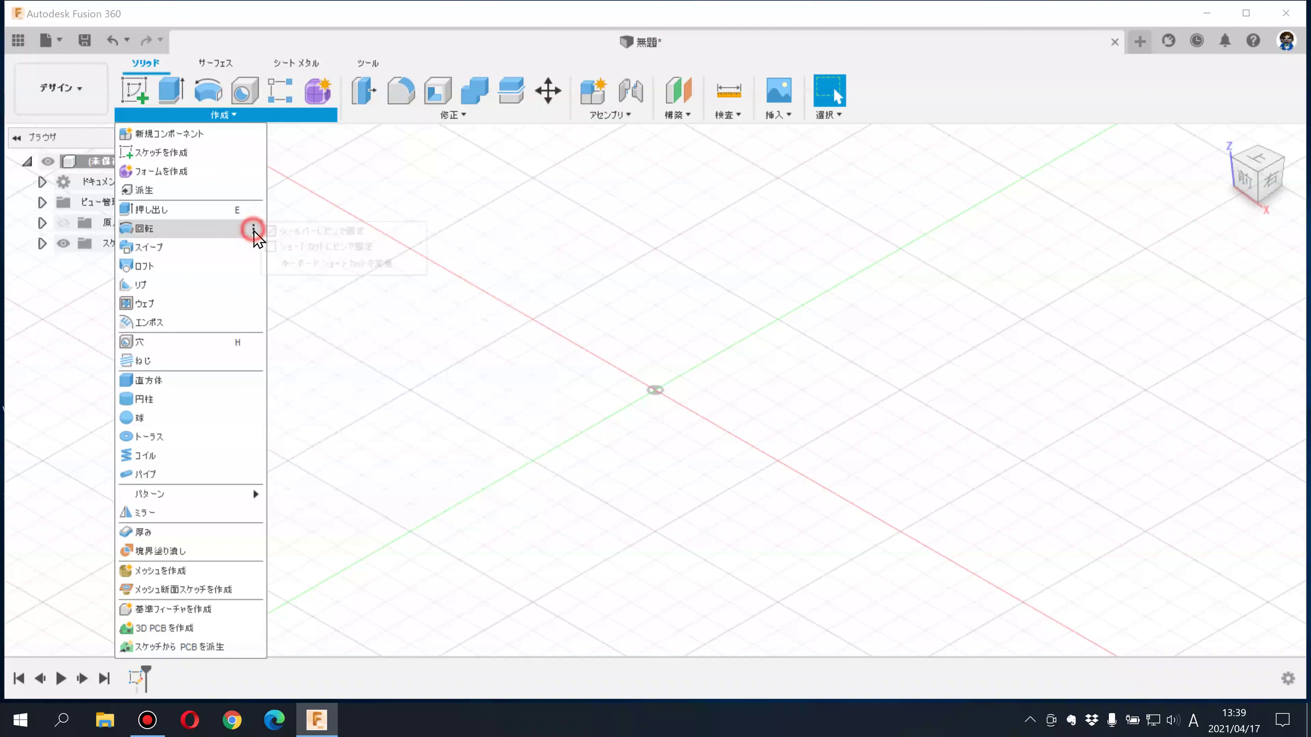
left_click(254, 229)
left_click(253, 229)
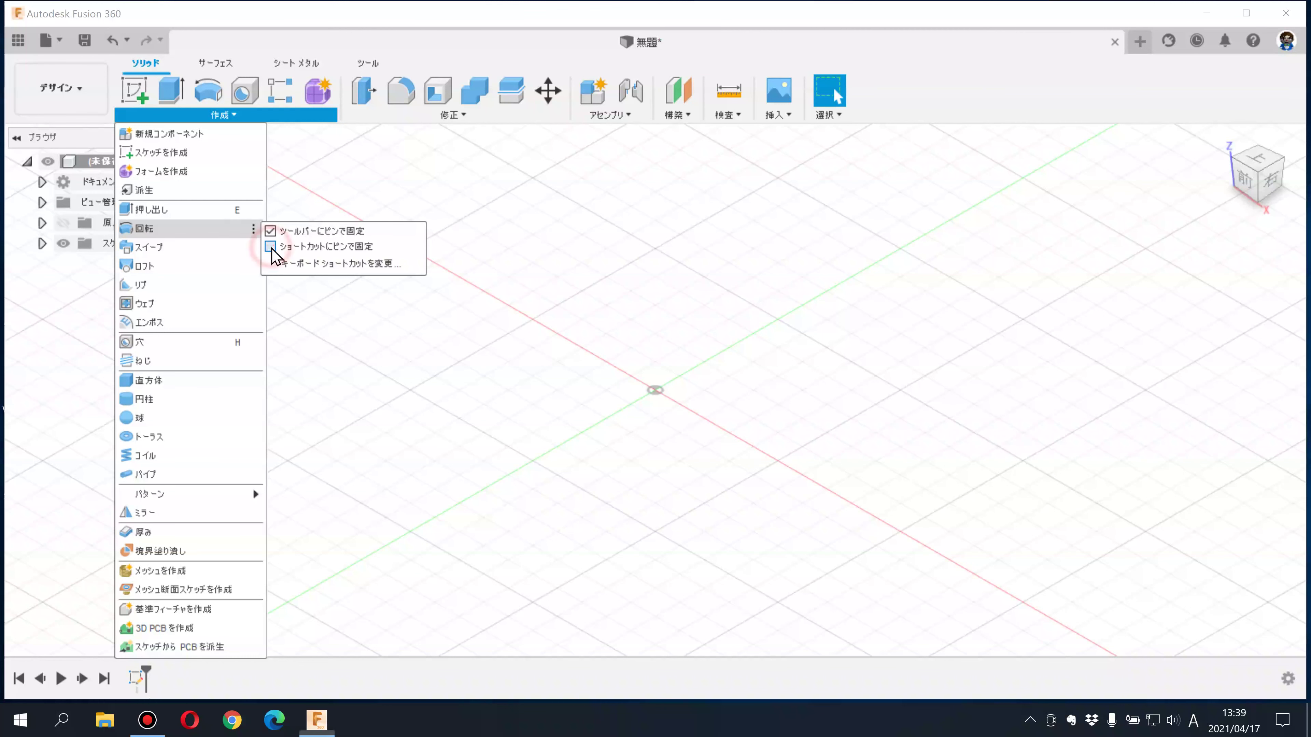
Test Revolve from the S shortcuts box, then cancel the command
left_click(586, 411)
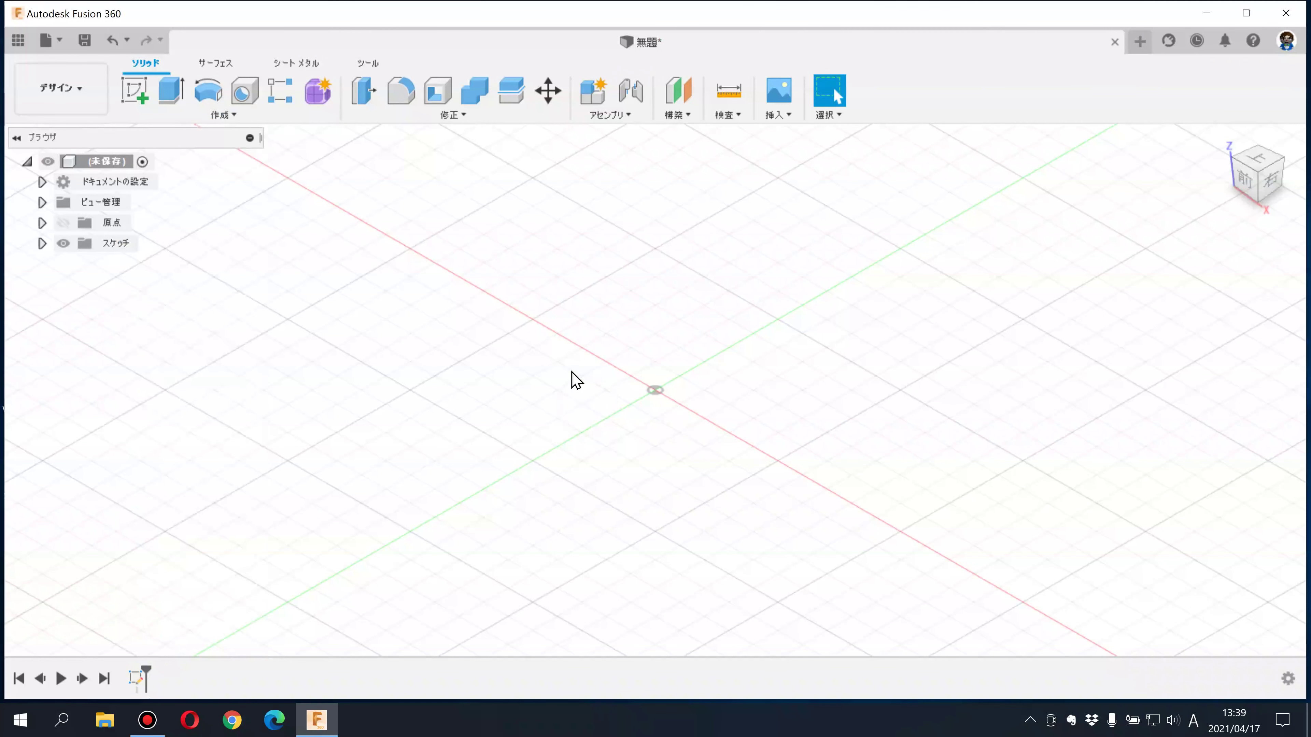
key("s")
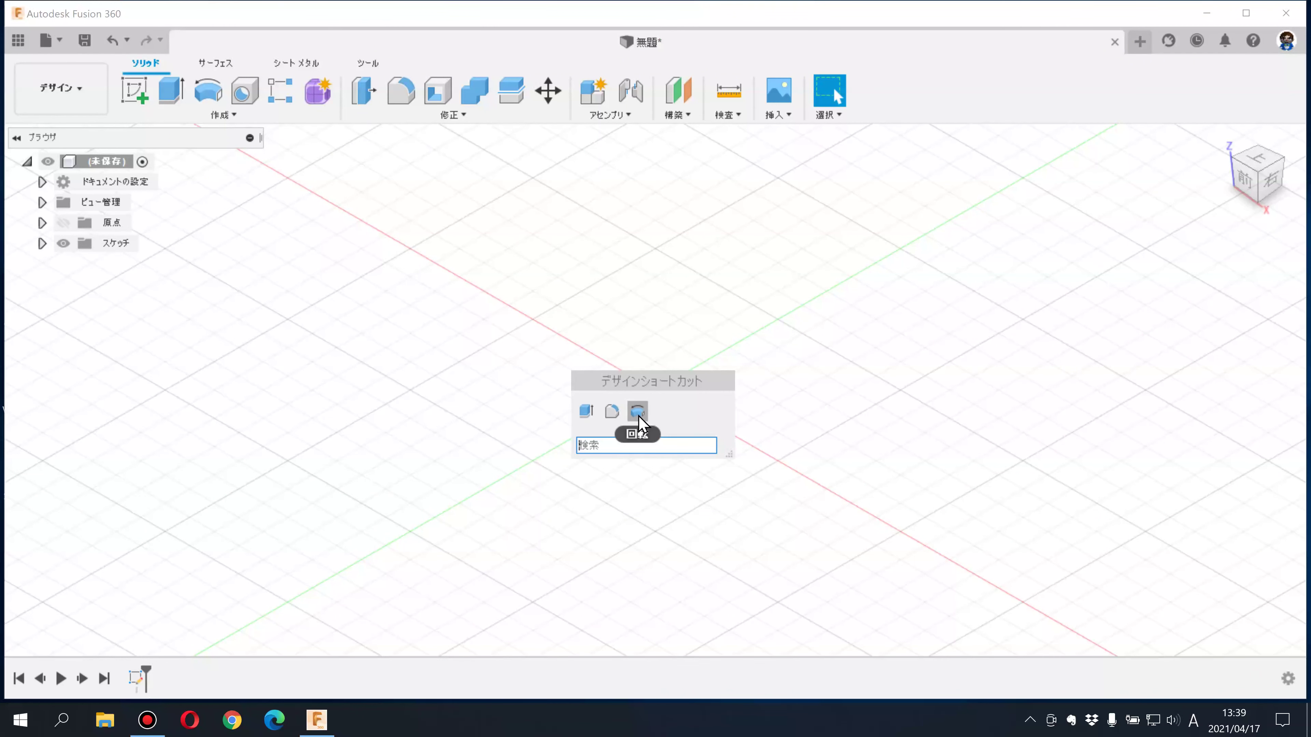
left_click(638, 412)
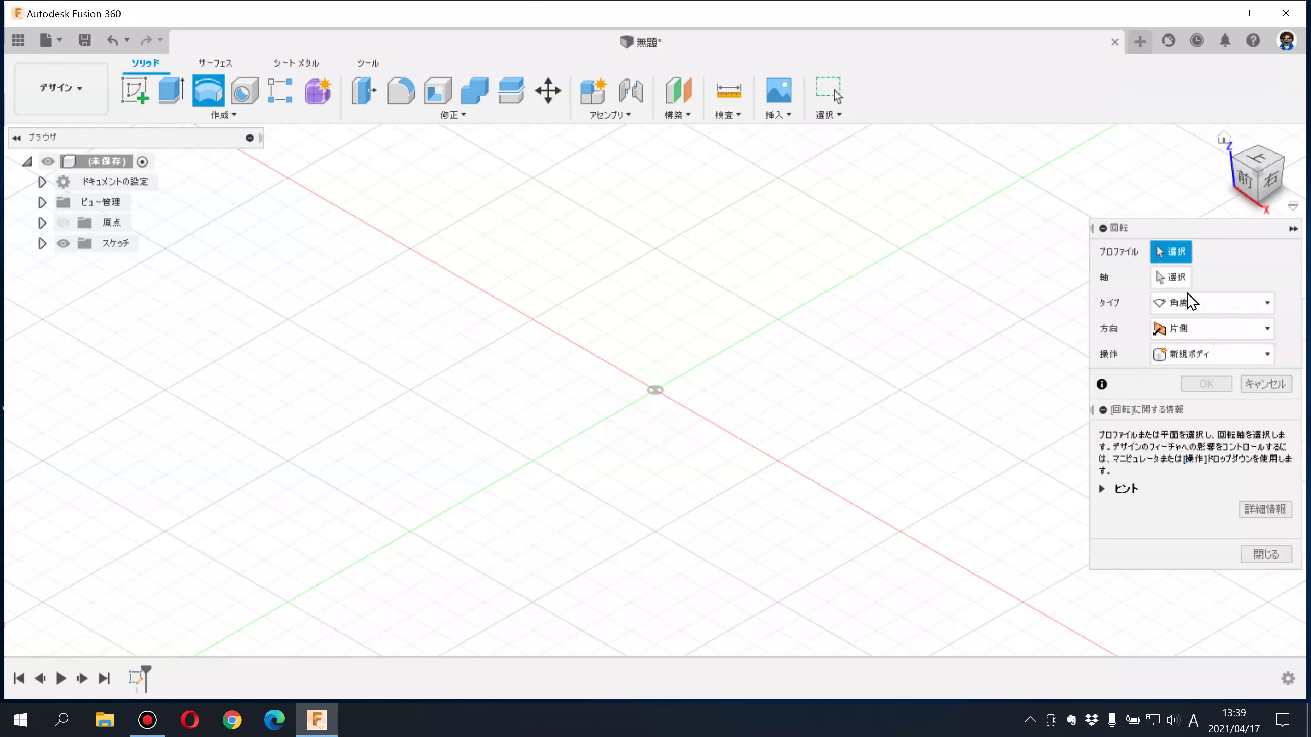
left_click(1267, 383)
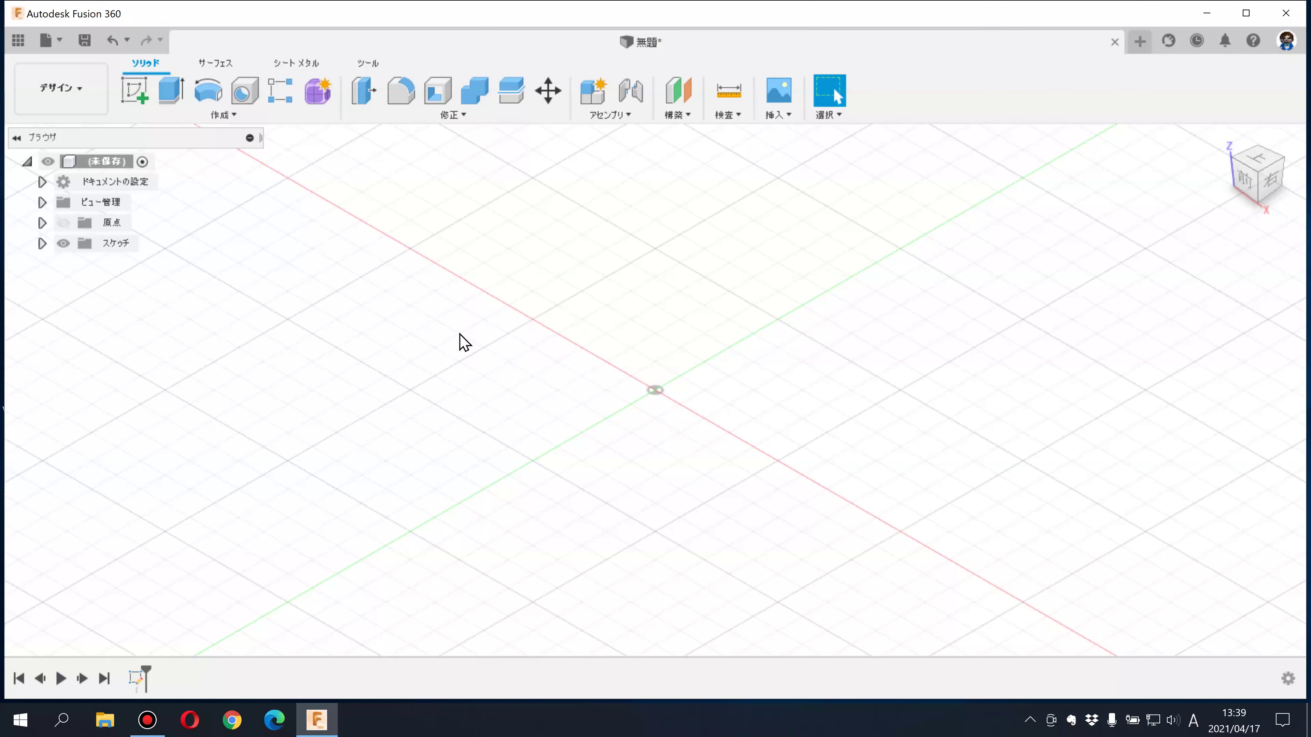
Search スイープ (Sweep) in the shortcuts box and pin it as a shortcut
key("s")
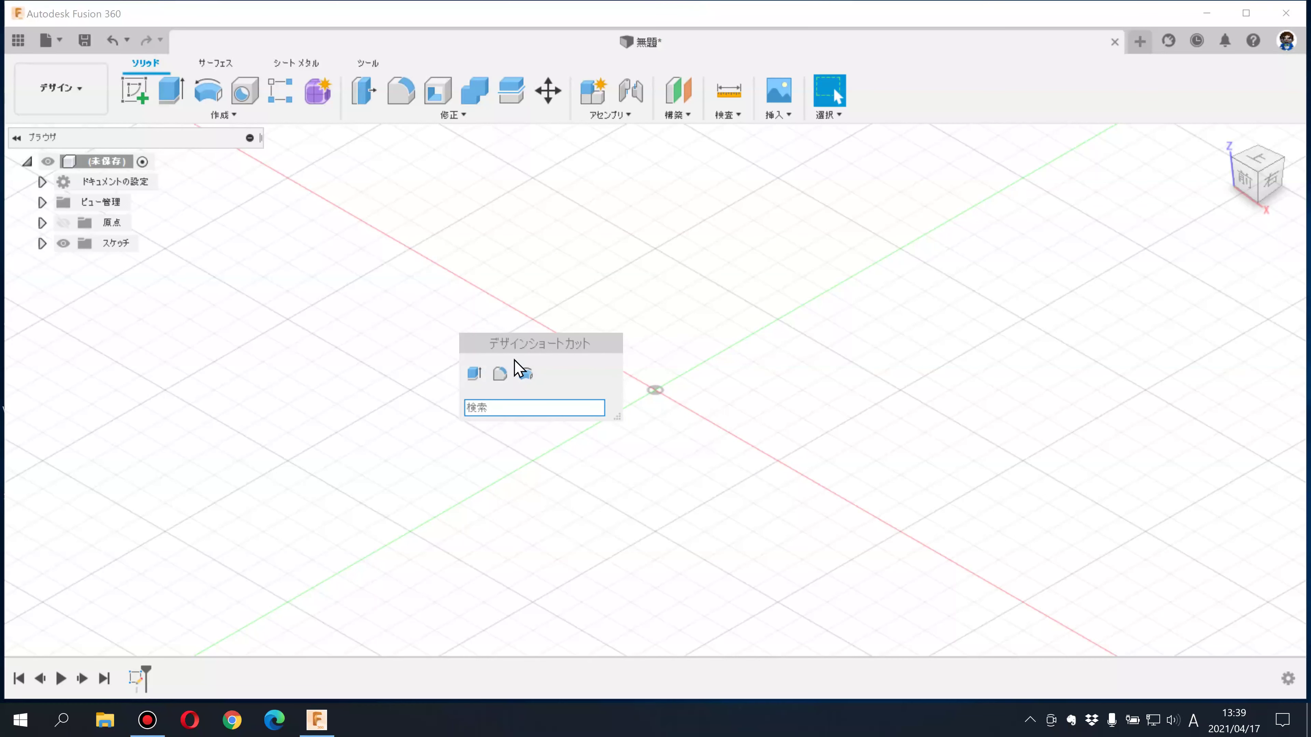
left_click(500, 407)
type("すいーぷ")
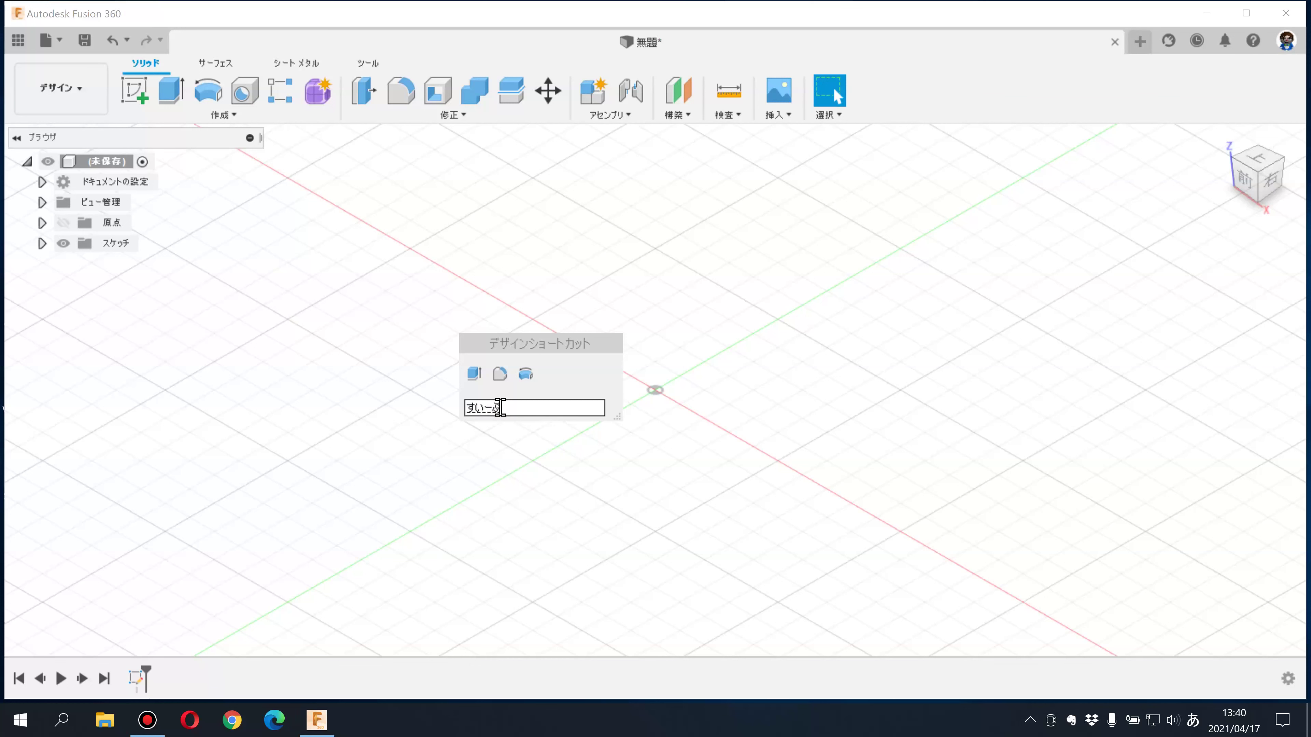
key("space")
type("スイープ")
key("Return")
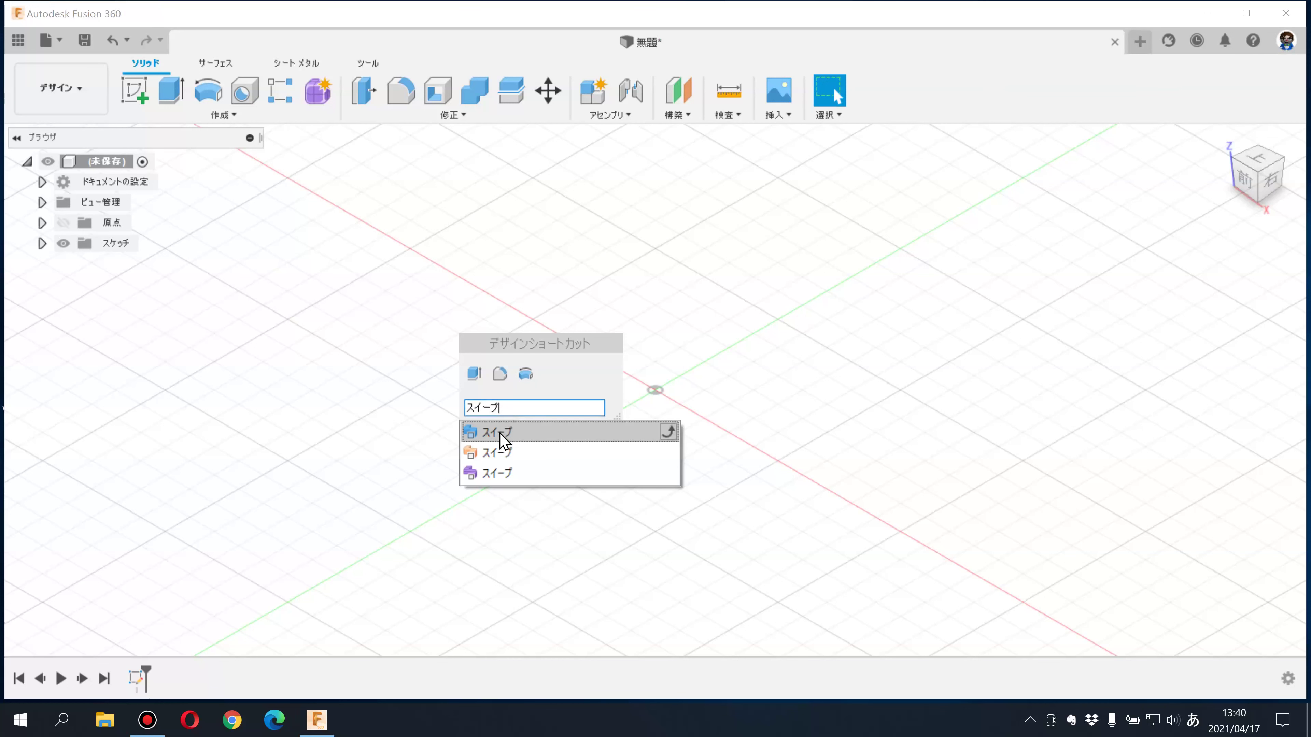
left_click(667, 433)
left_click(667, 336)
left_click(479, 374)
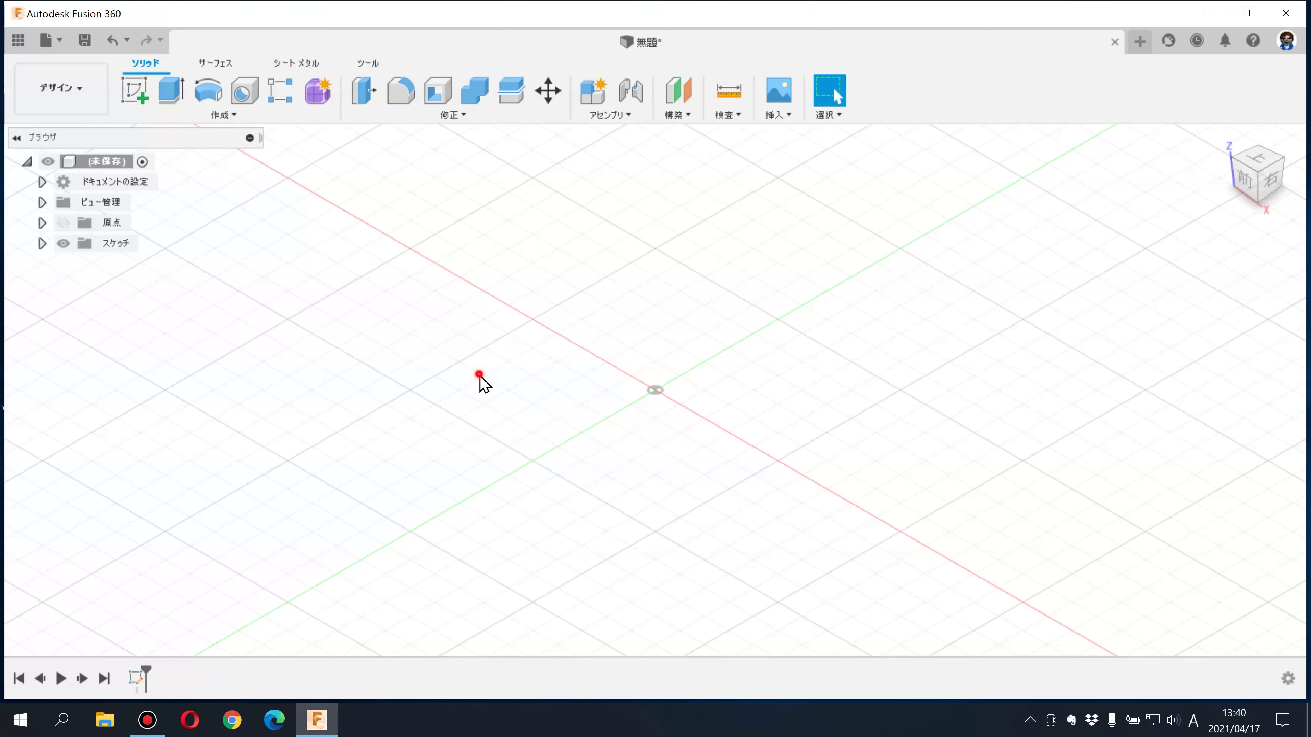
Review the pinned shortcuts and Create list, ending with the 修正 (Modify) list open
key("s")
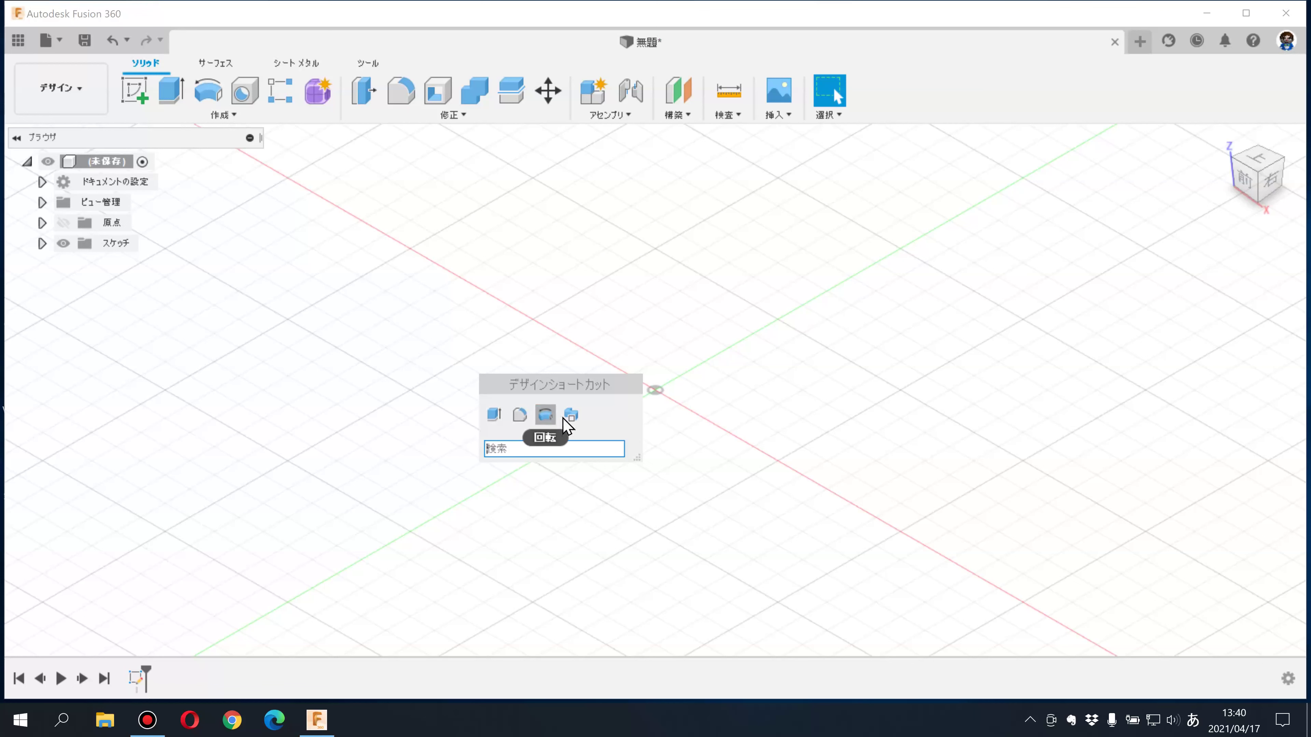
left_click(449, 405)
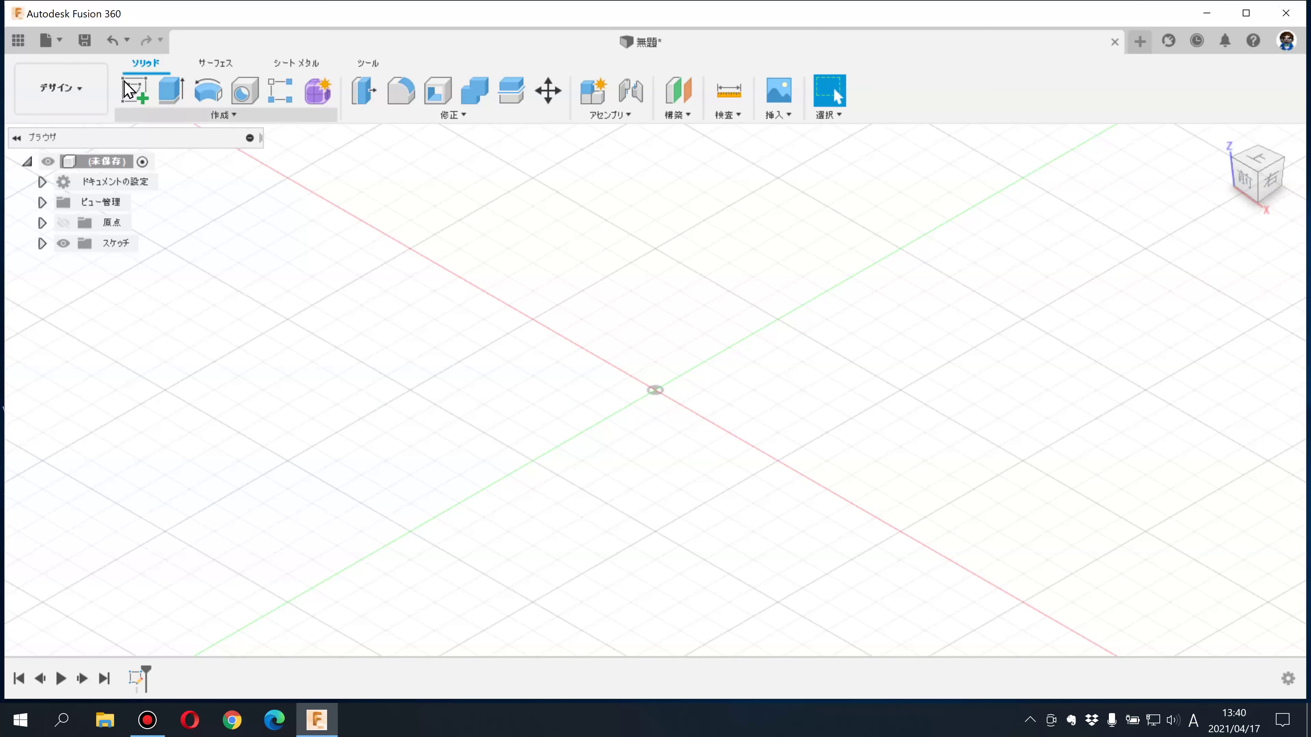
left_click(231, 116)
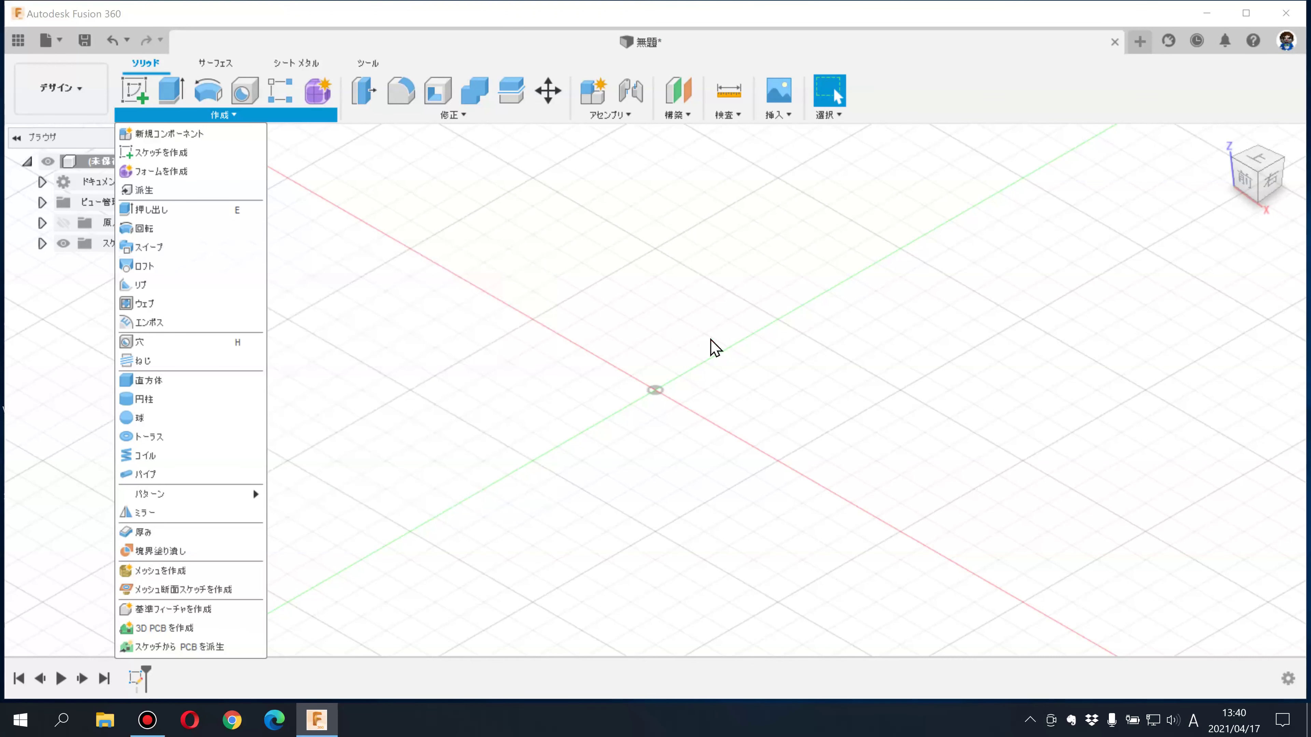
left_click(715, 348)
key("s")
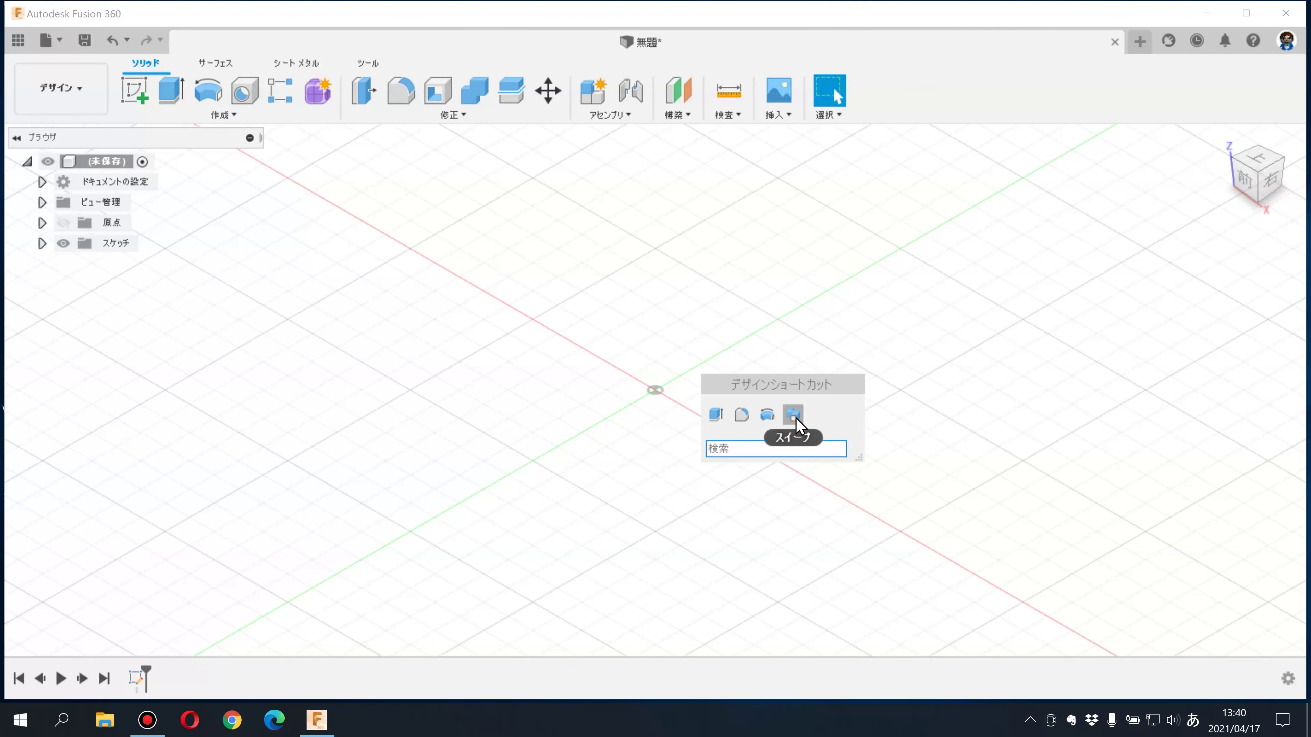
left_click(684, 338)
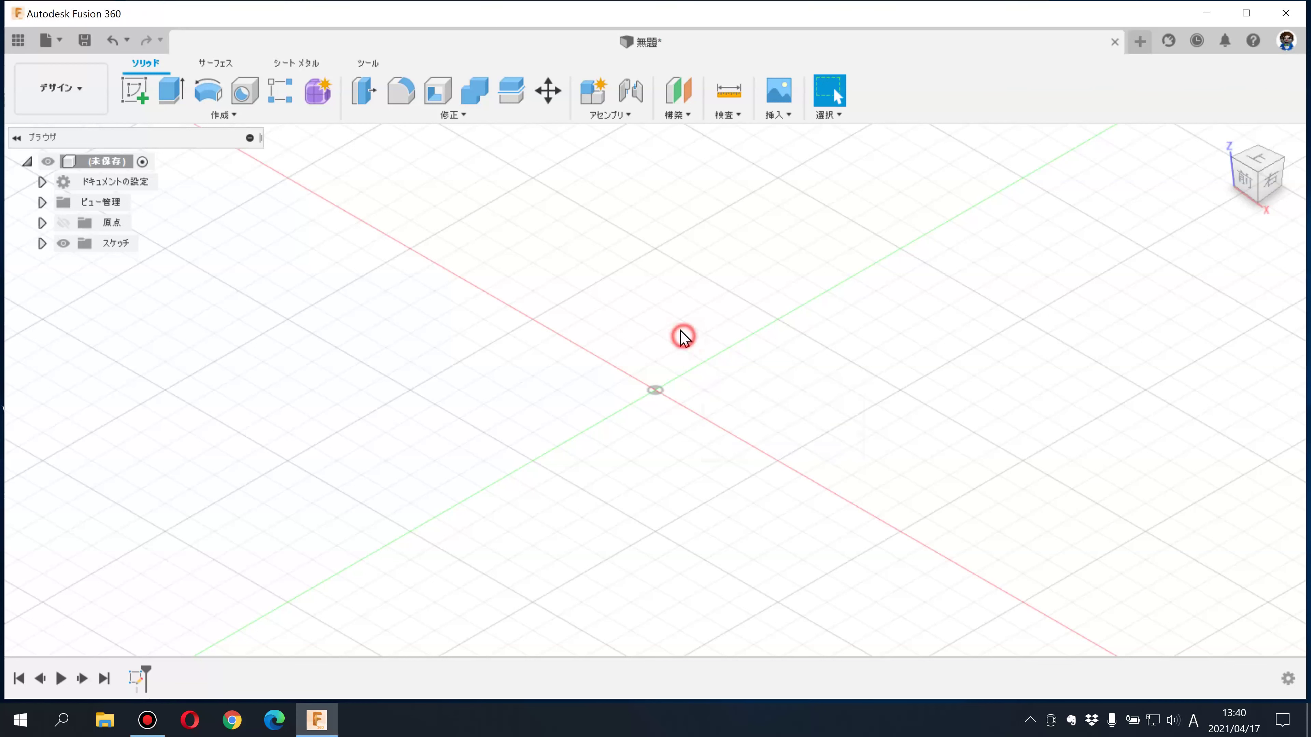
left_click(228, 118)
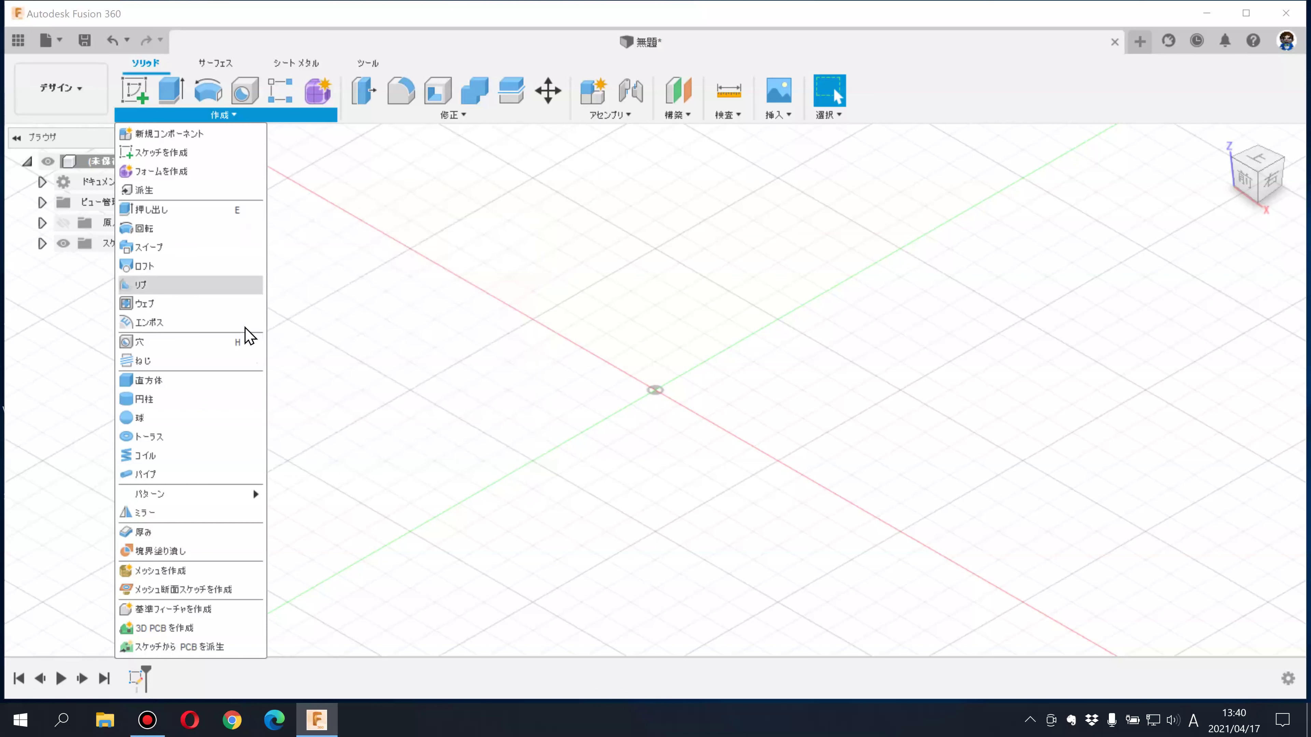
left_click(392, 120)
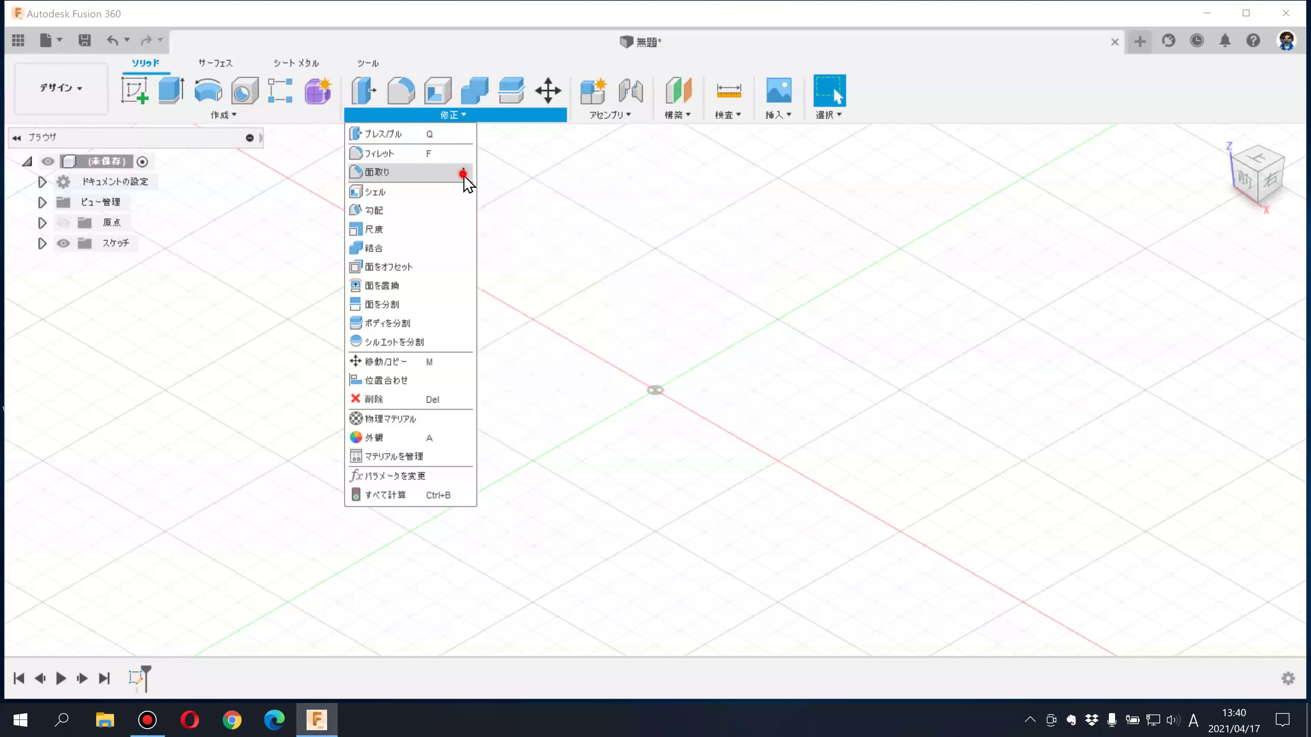
mouse_move(463, 172)
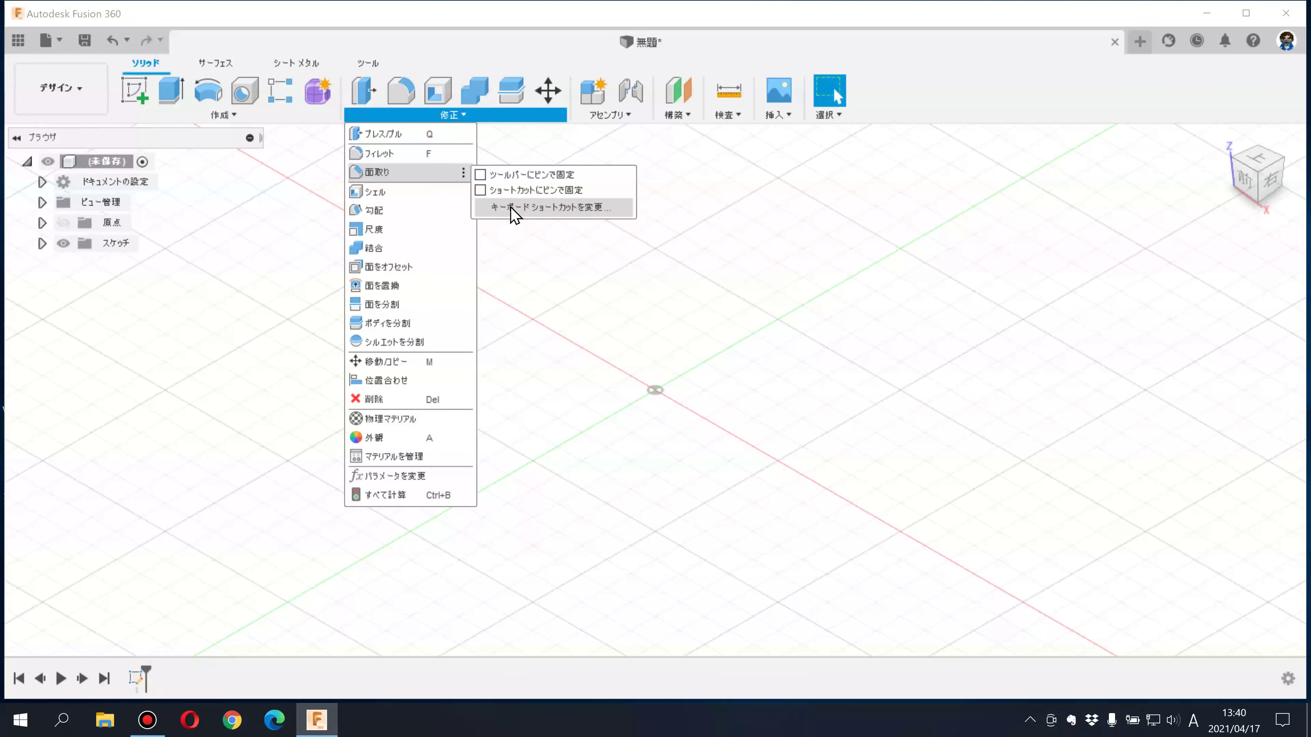
Give 面取り (Chamfer) the G shortcut after rejecting clashing keys M, 1, Ctrl+M, F and H
left_click(513, 209)
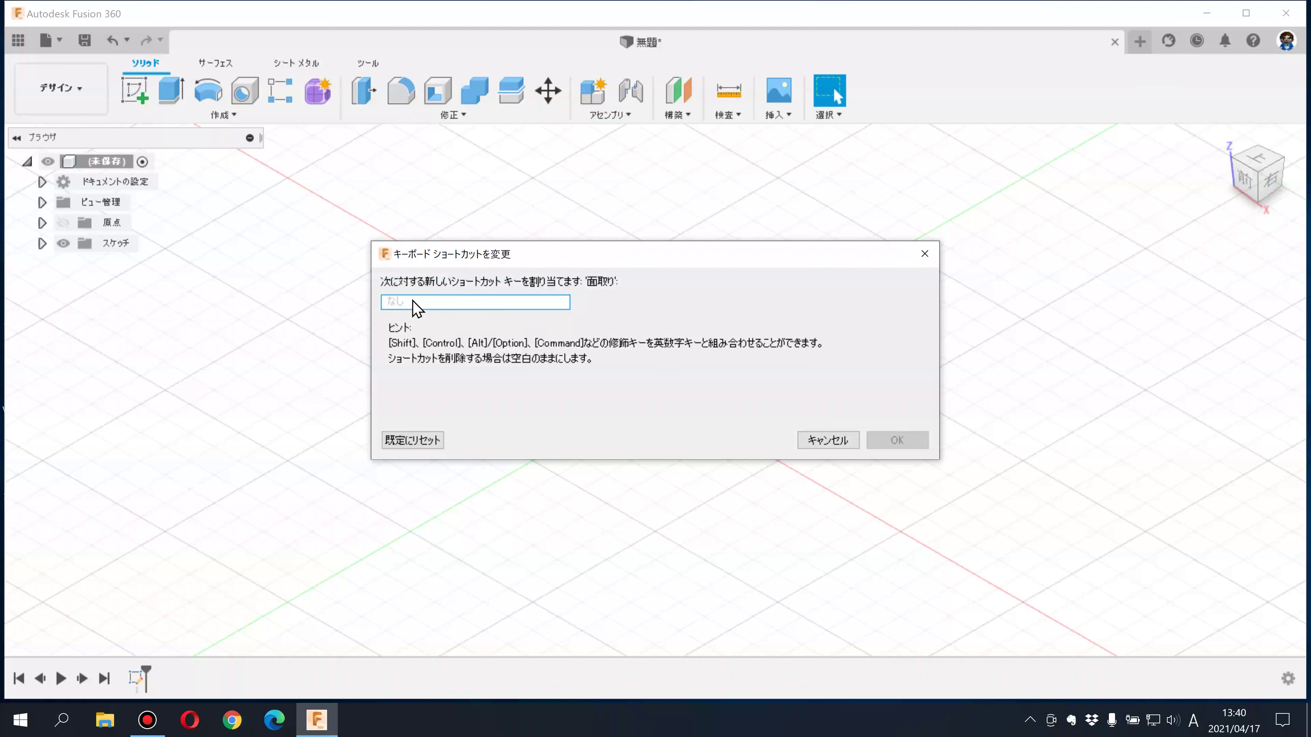
key("m")
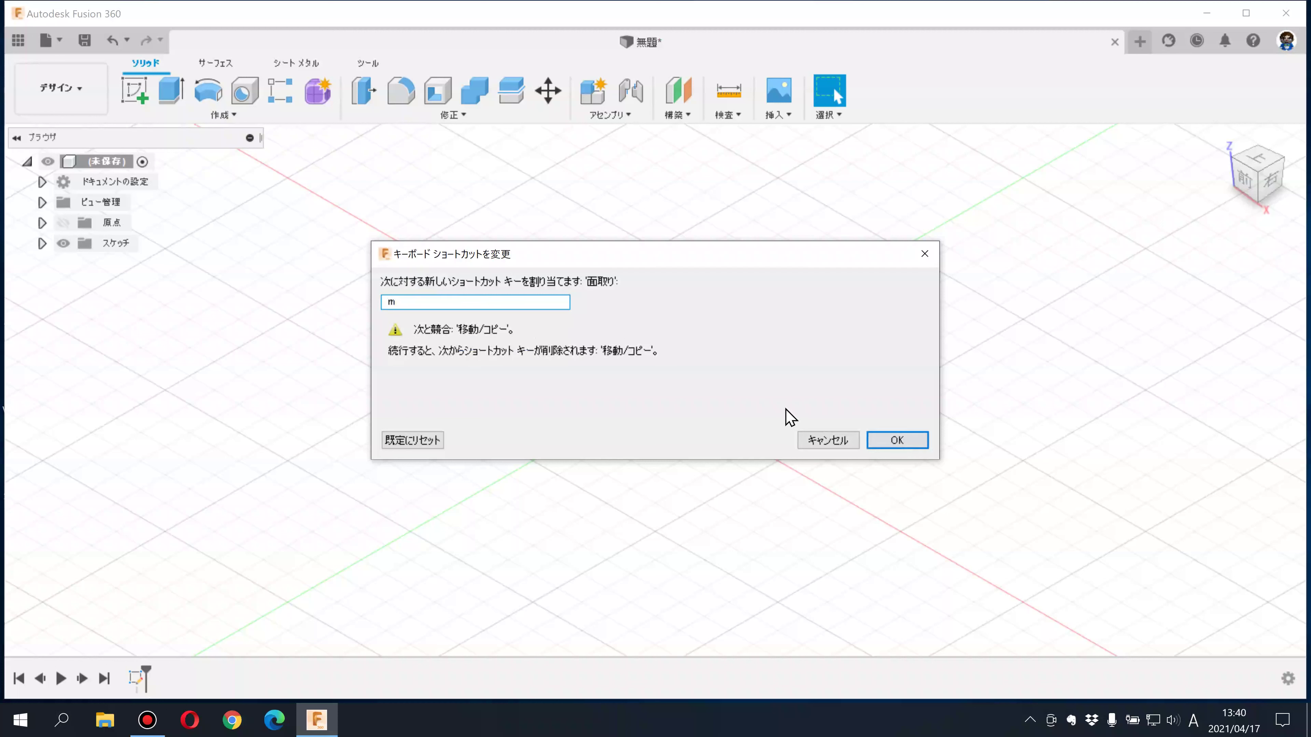
key("BackSpace")
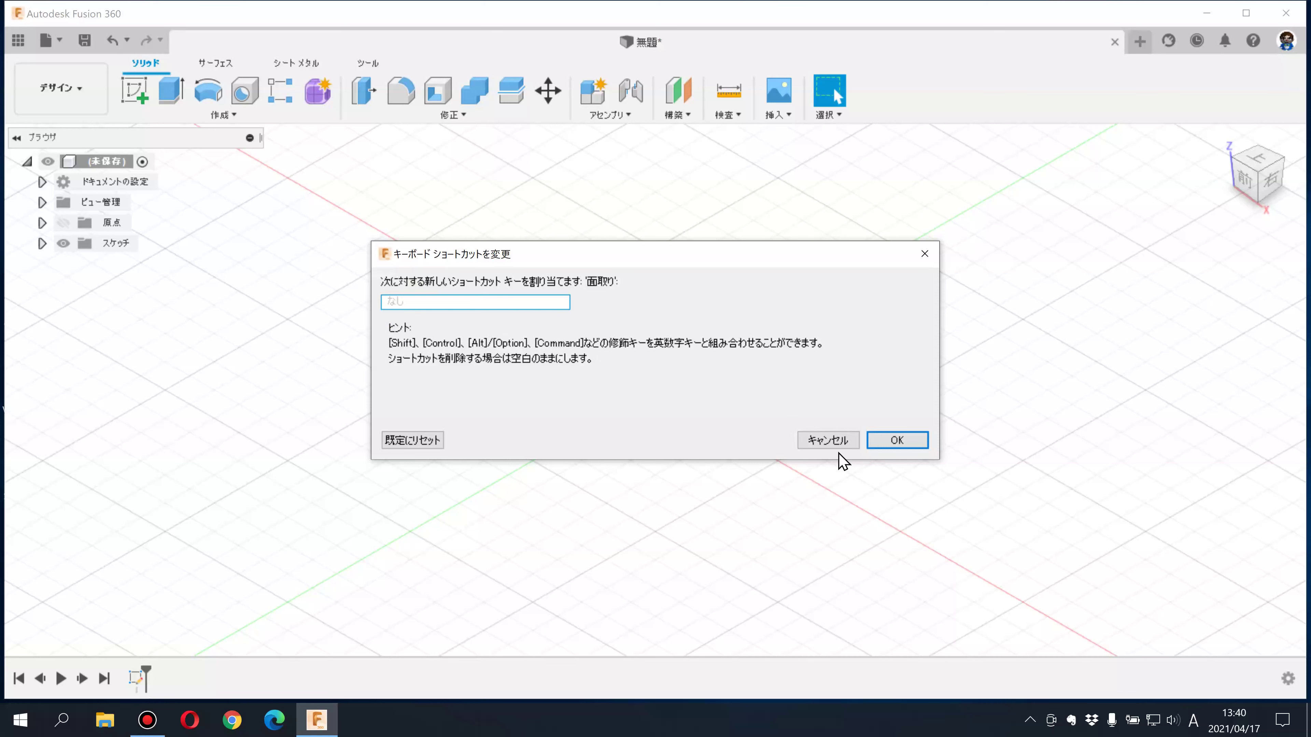
key("1")
key("BackSpace")
key("ctrl+m")
key("BackSpace")
key("f")
key("BackSpace")
key("h")
key("BackSpace")
left_click(898, 442)
Test Chamfer with G, then reset its keyboard shortcut to the blank default
key("g")
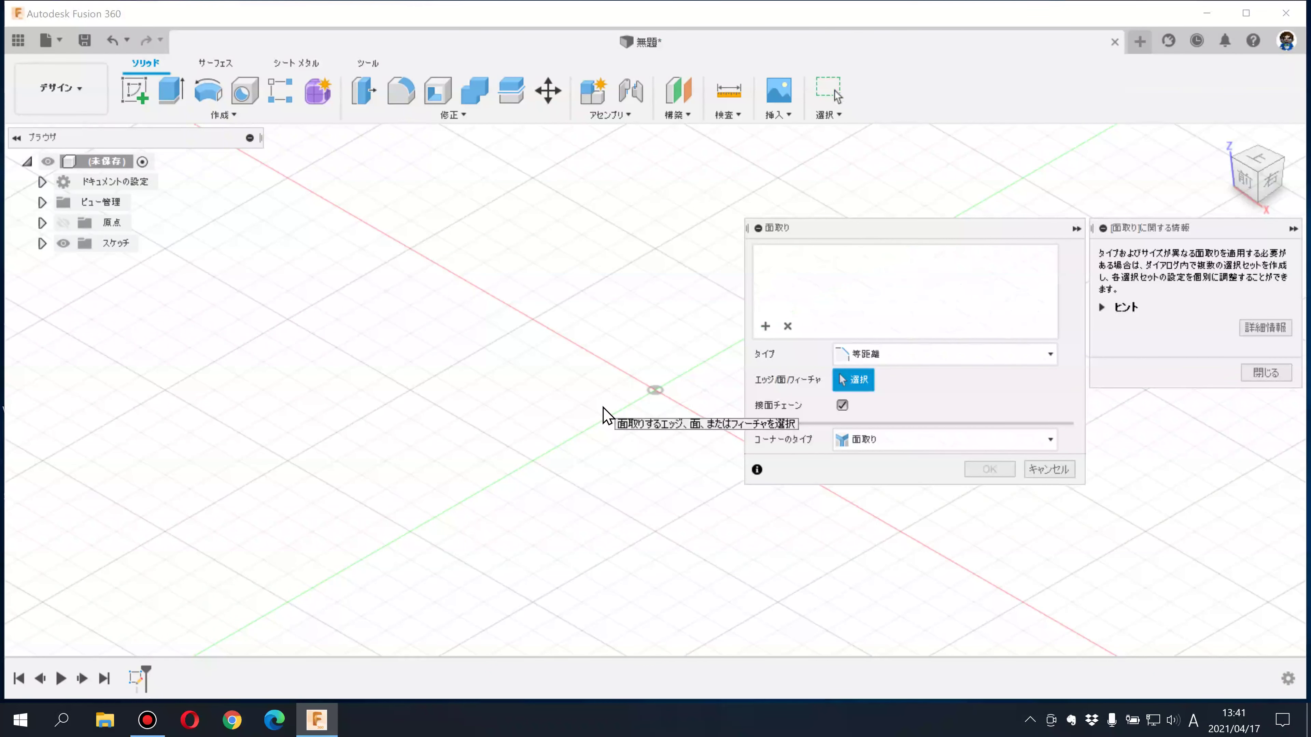
left_click(1027, 471)
left_click(431, 118)
left_click(463, 173)
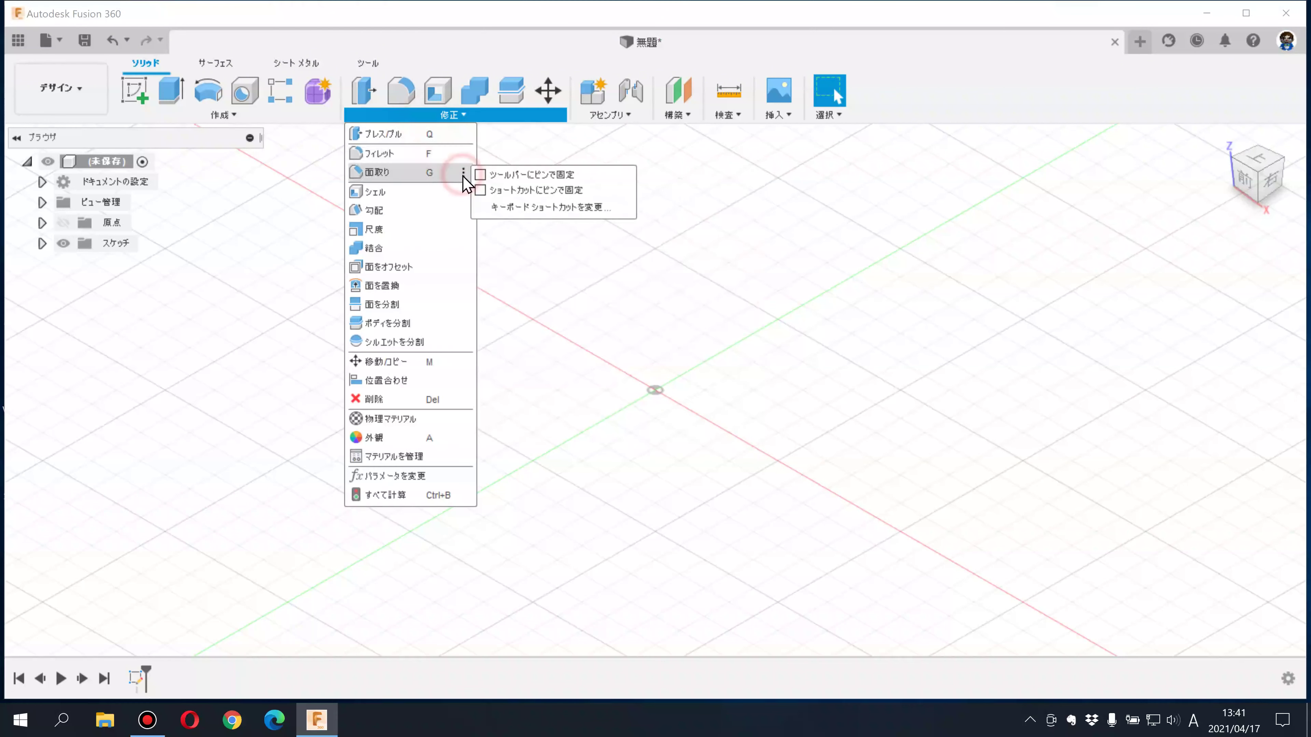
left_click(542, 207)
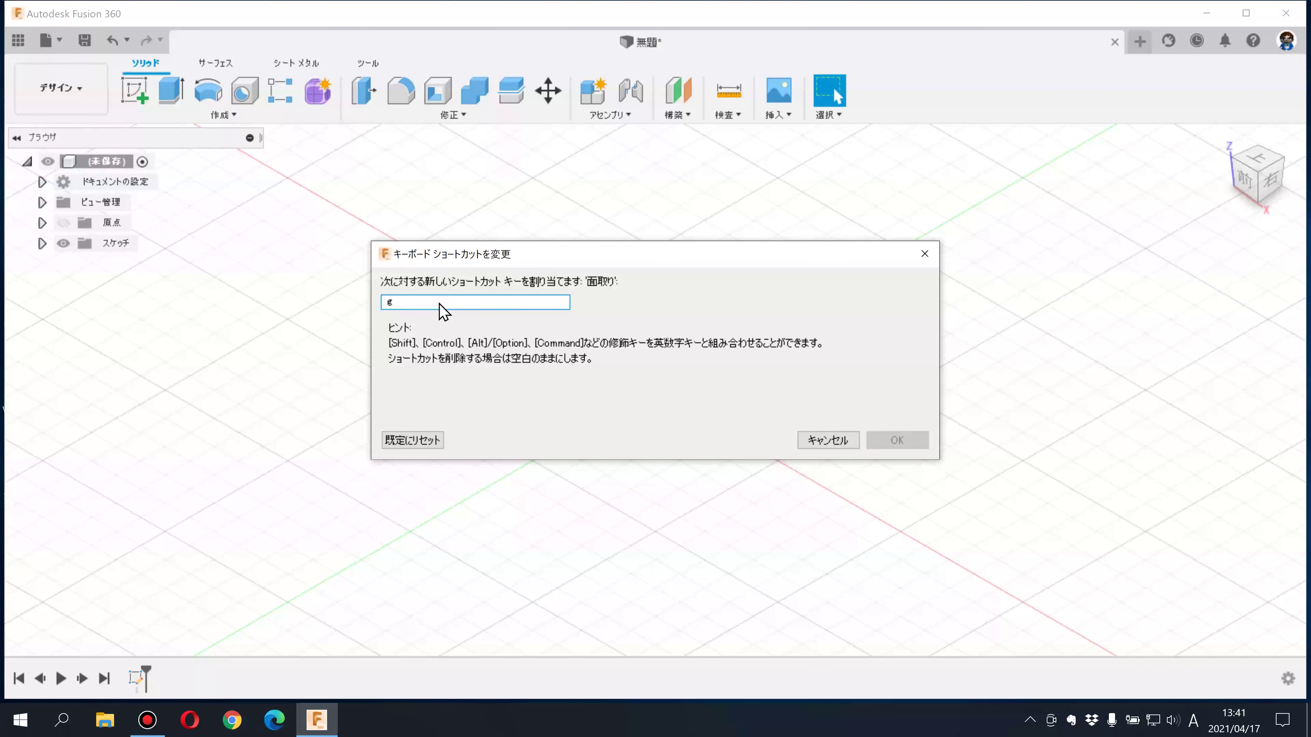
left_click(398, 442)
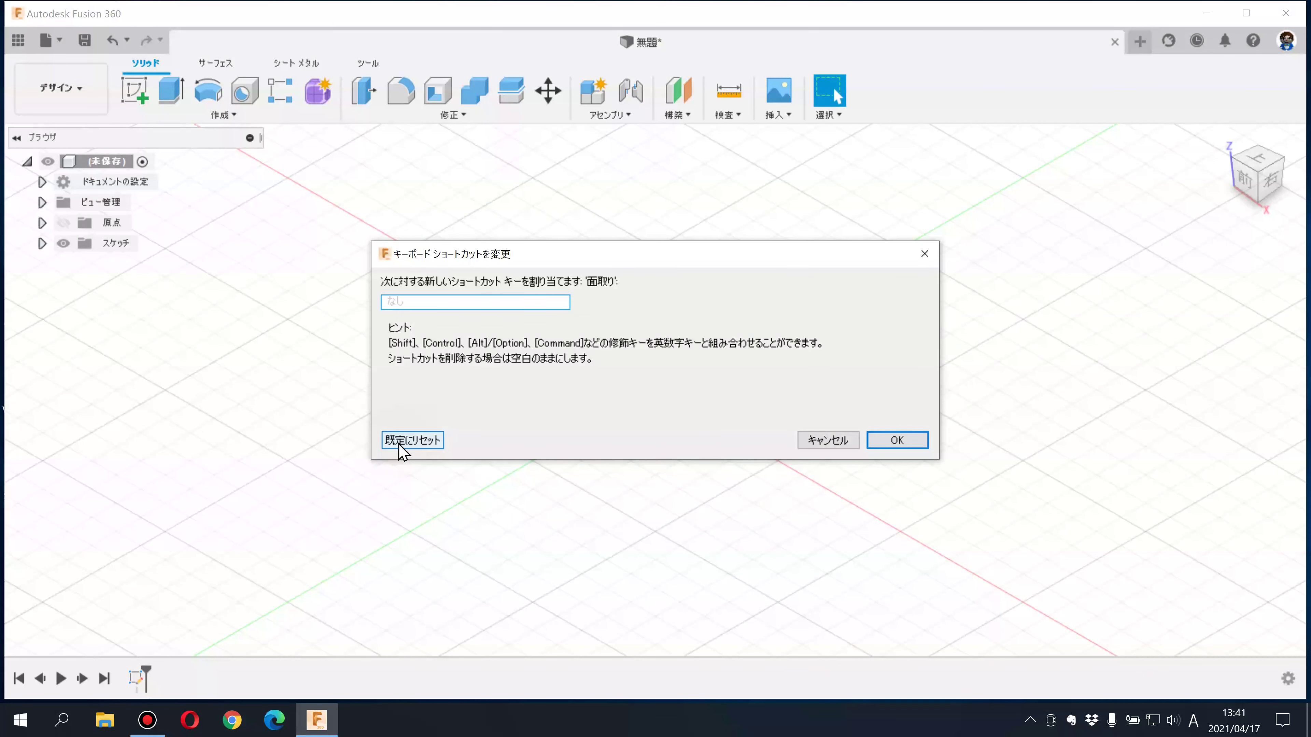
left_click(896, 441)
left_click(462, 117)
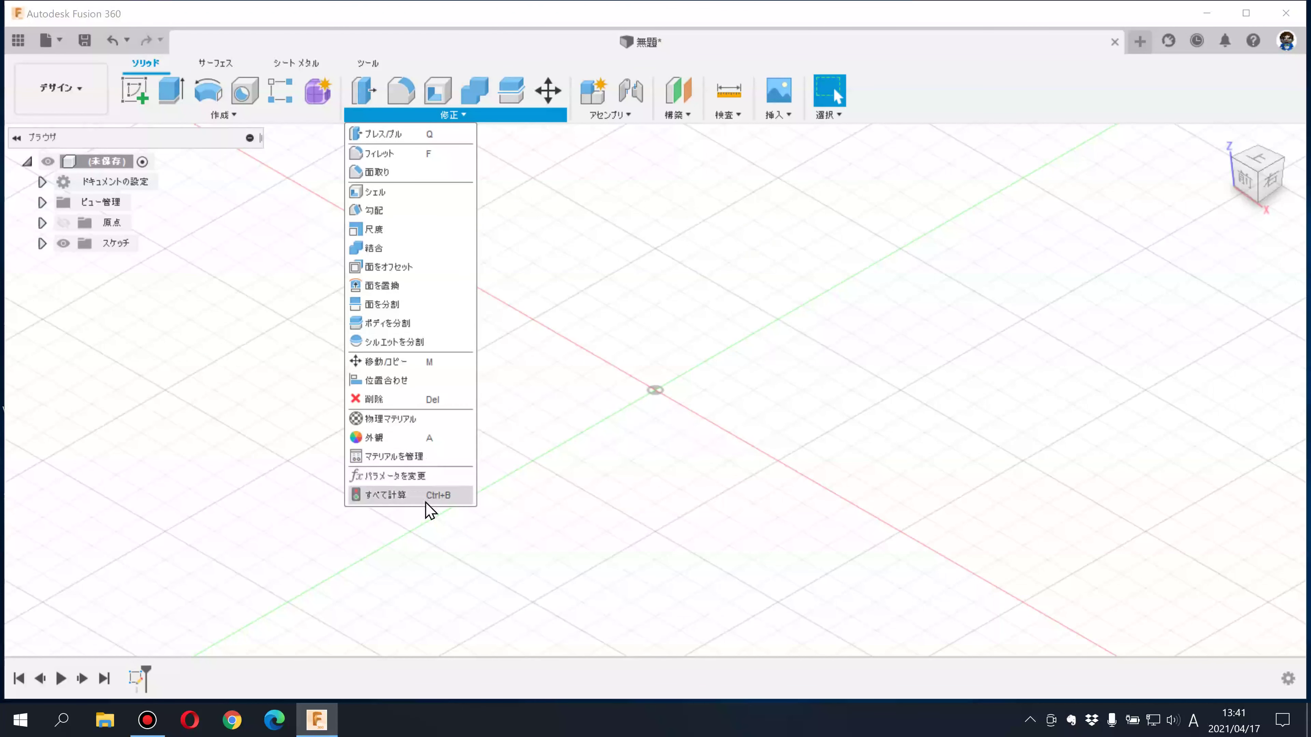
left_click(601, 343)
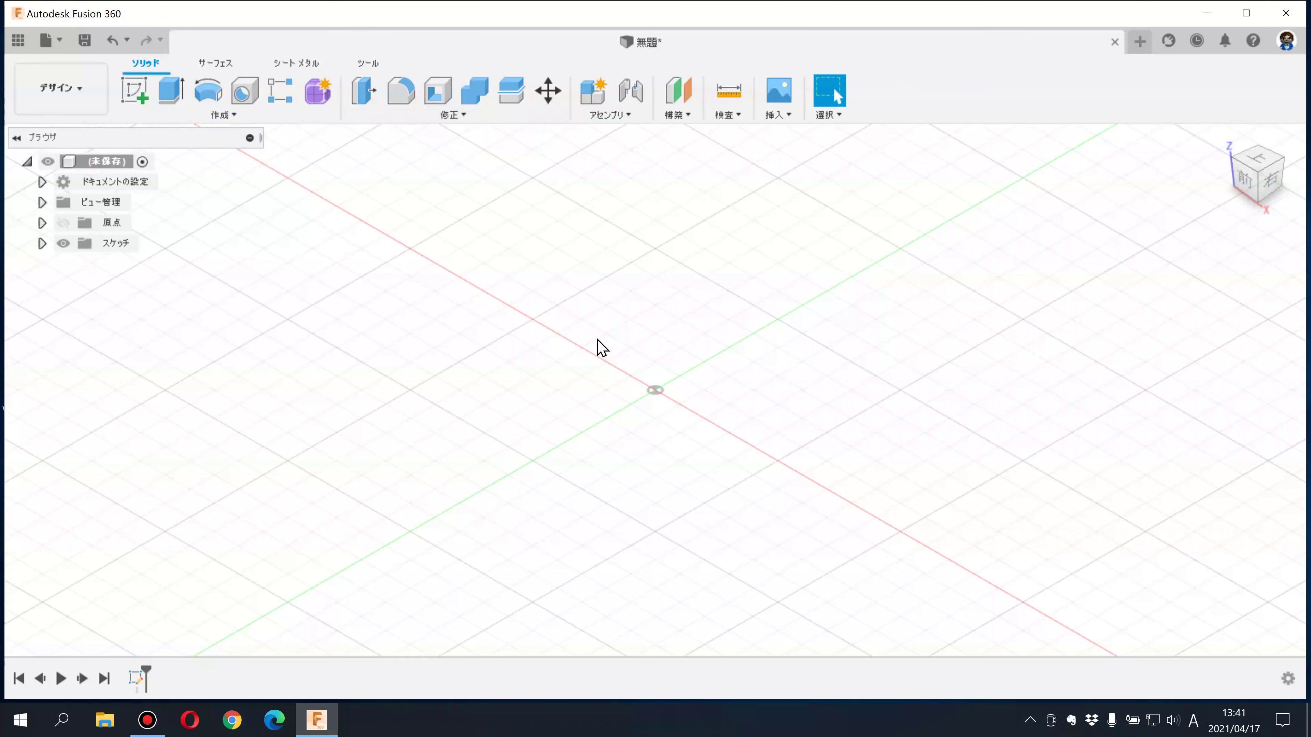
Start a new sketch on the front plane and view its shortcuts box
key("s")
left_click(134, 91)
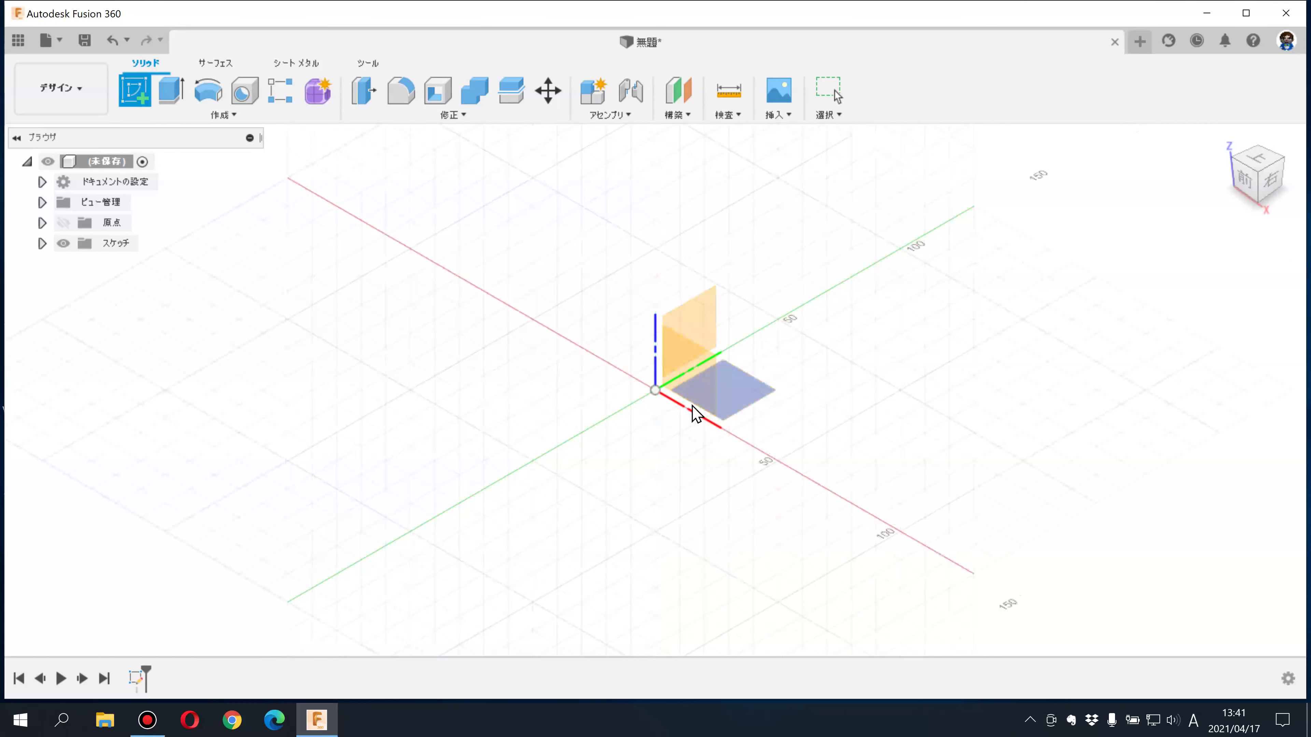
left_click(703, 378)
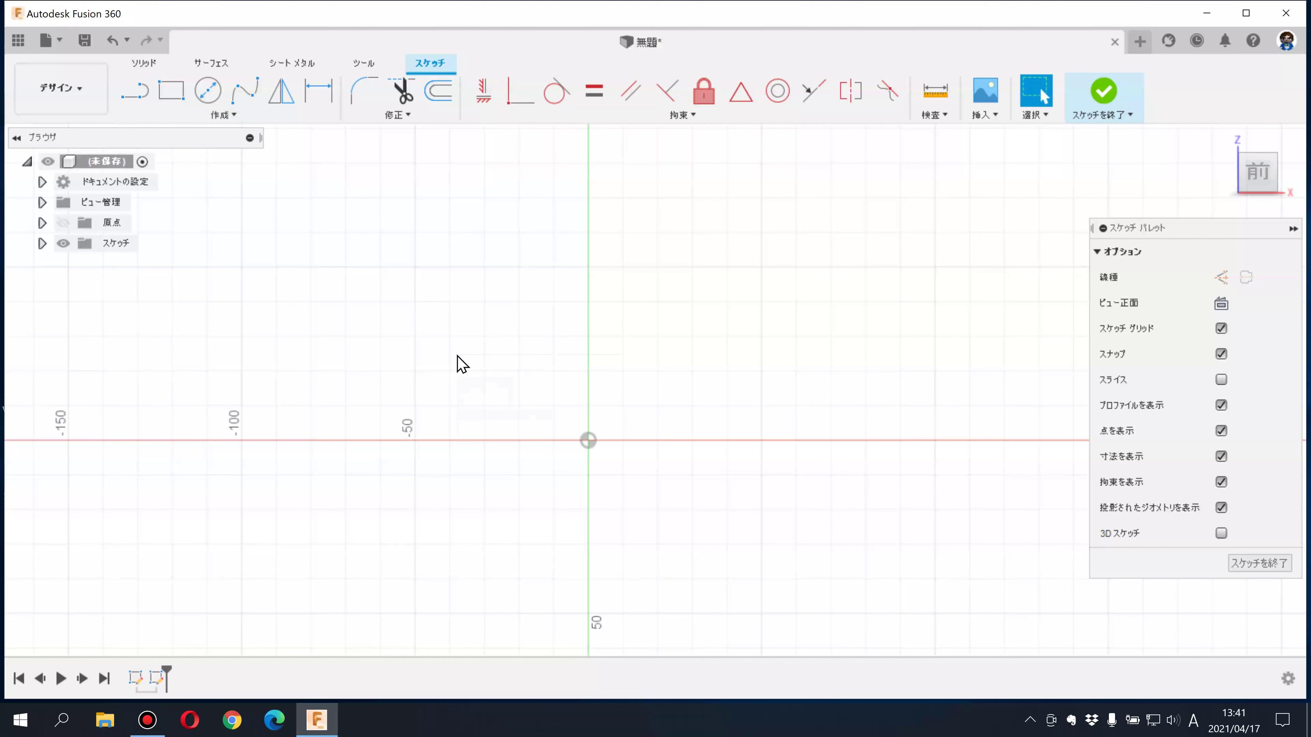
key("s")
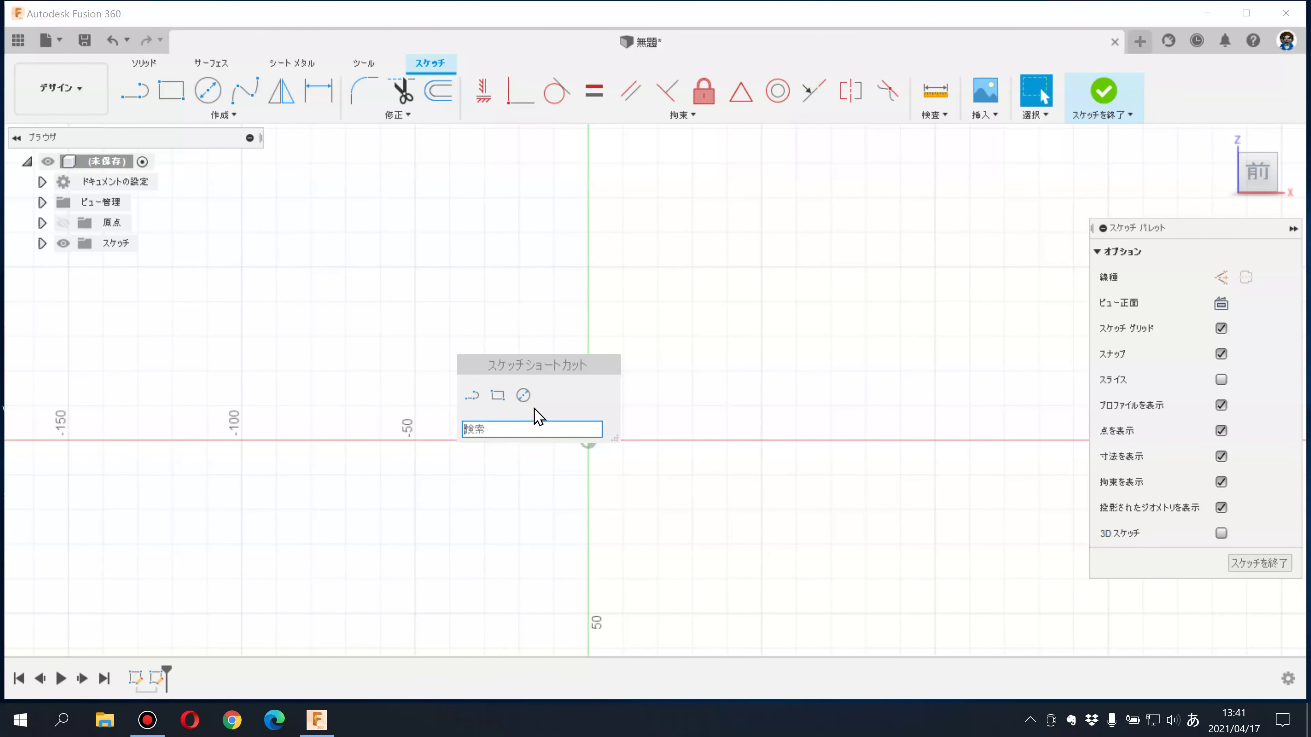
Pin トリム (Trim) to the sketch shortcuts box and confirm it appears there
left_click(405, 115)
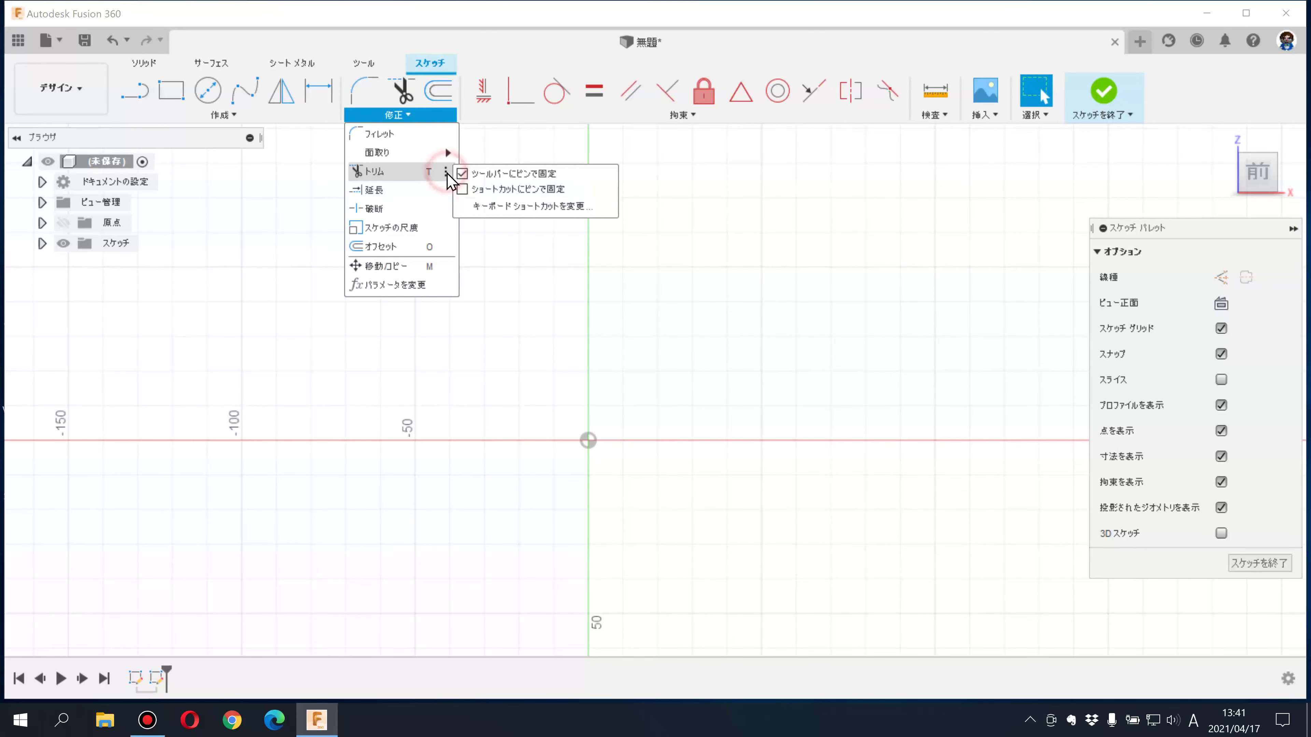
mouse_move(445, 171)
left_click(462, 190)
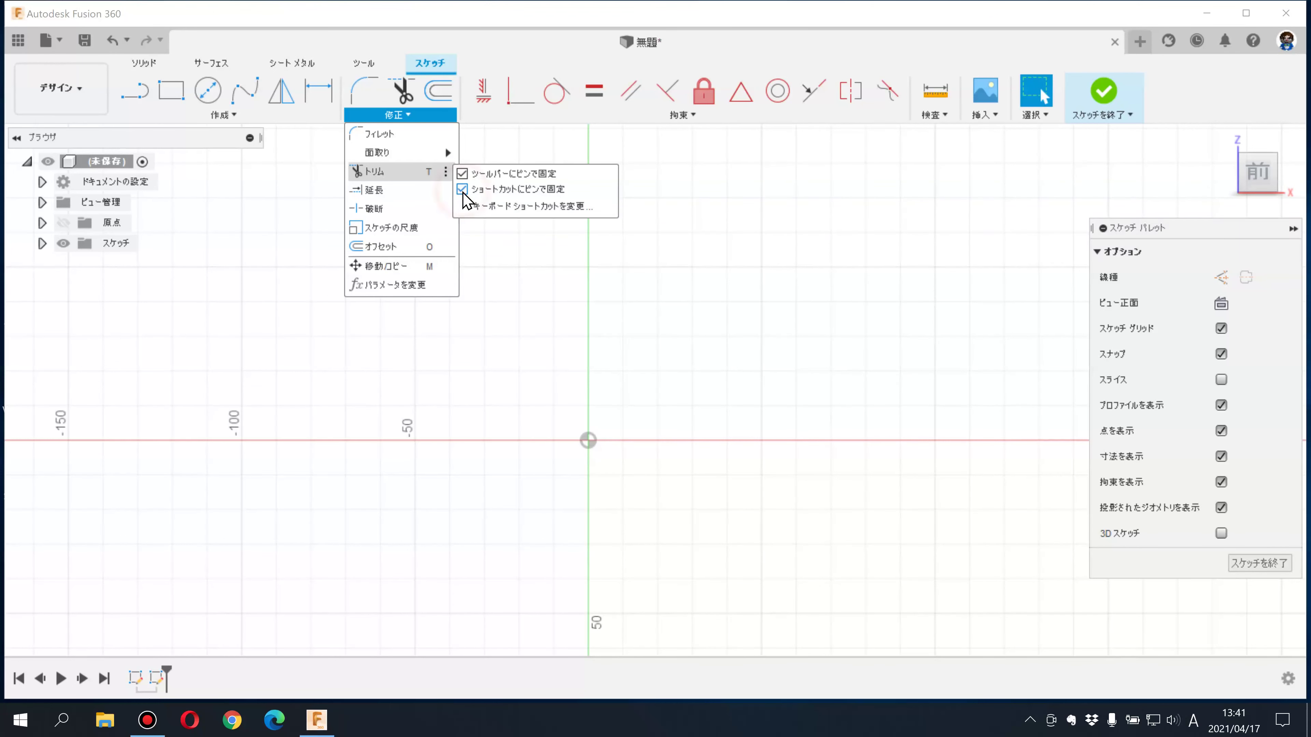
left_click(597, 402)
key("s")
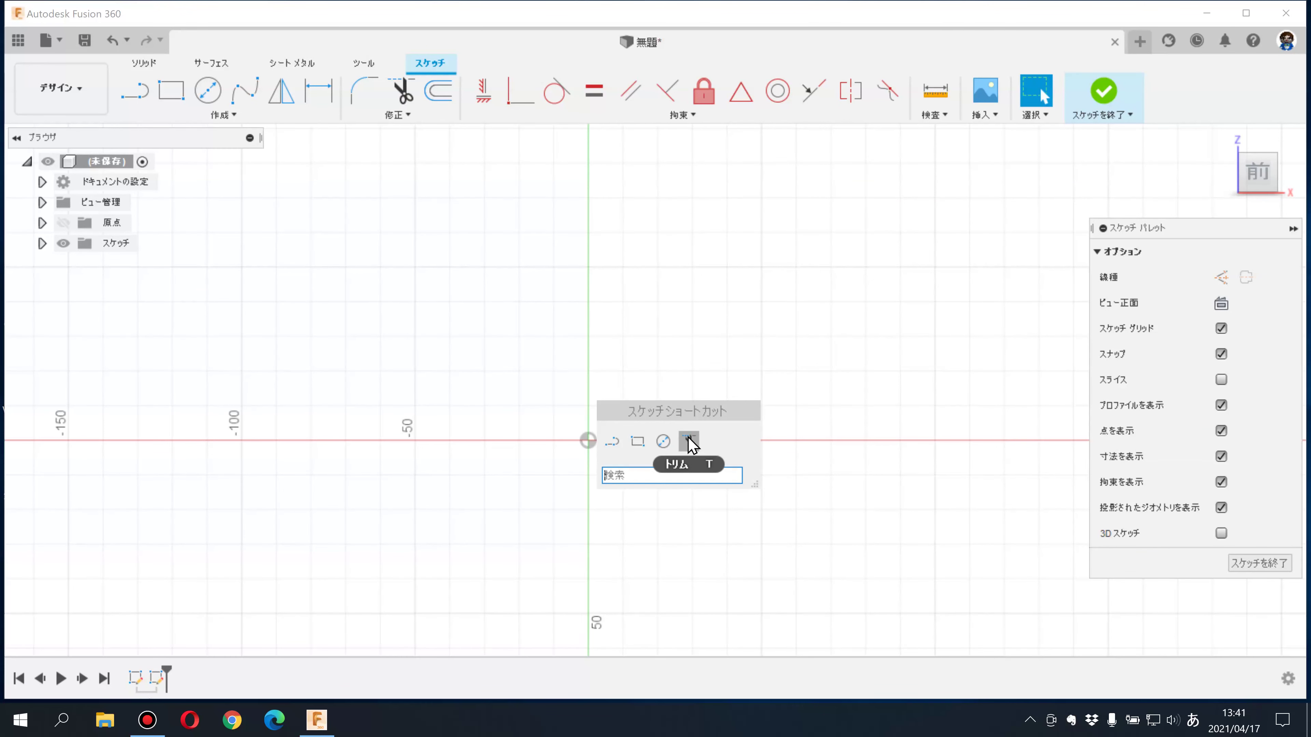
left_click(671, 361)
key("s")
left_click(613, 299)
key("F6")
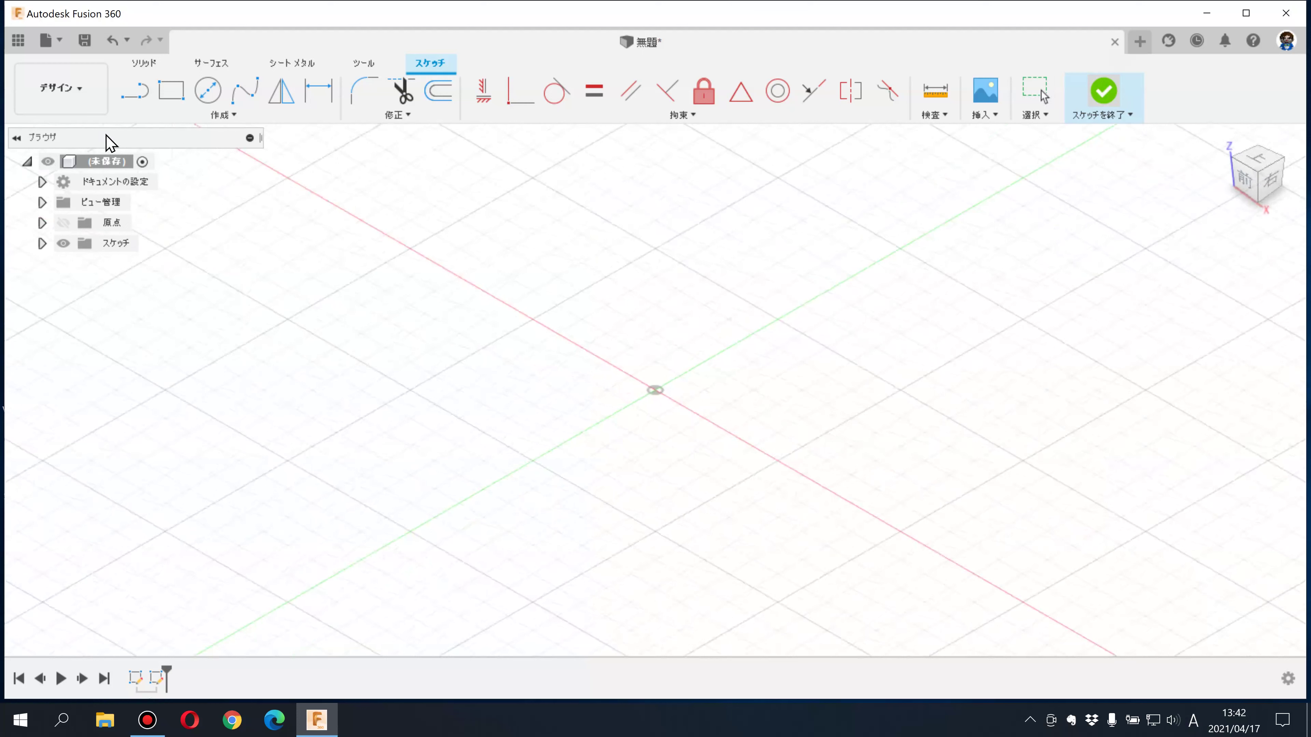
left_click(78, 101)
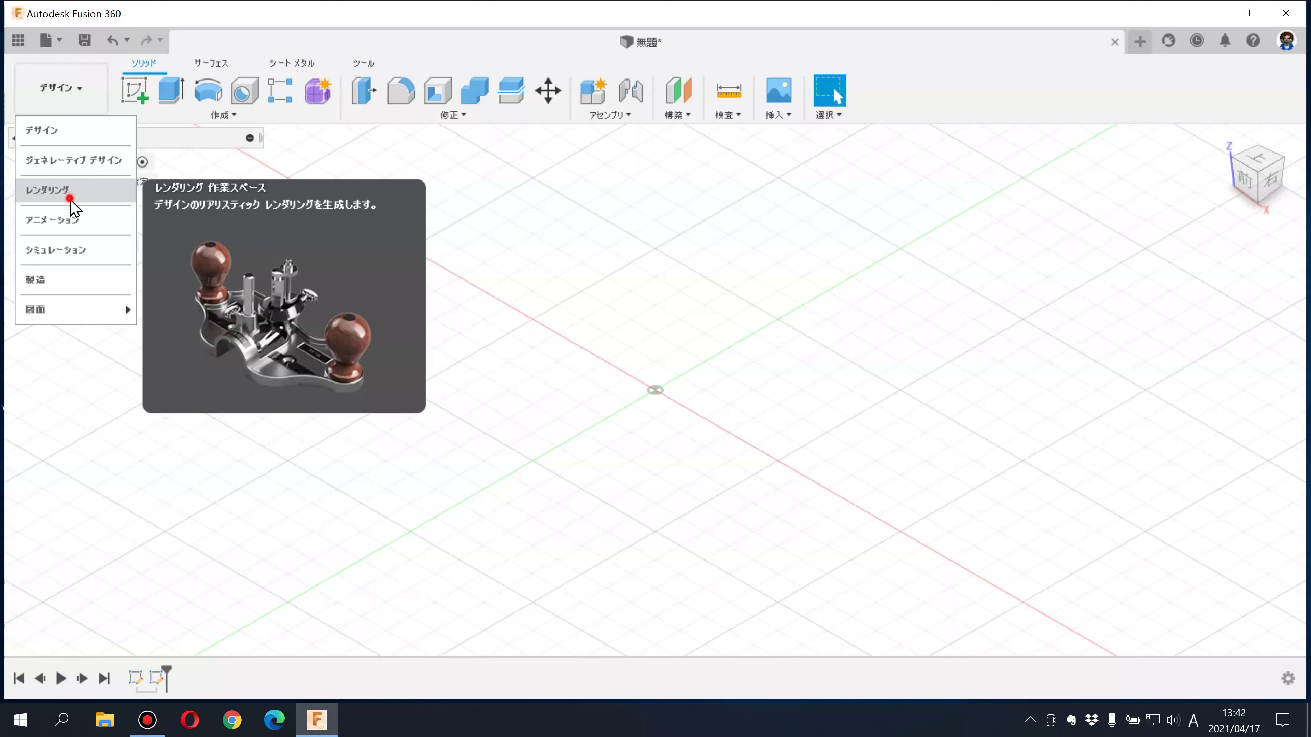
In the Rendering workspace, pin 外観 (Appearance) to the rendering shortcuts box
left_click(71, 201)
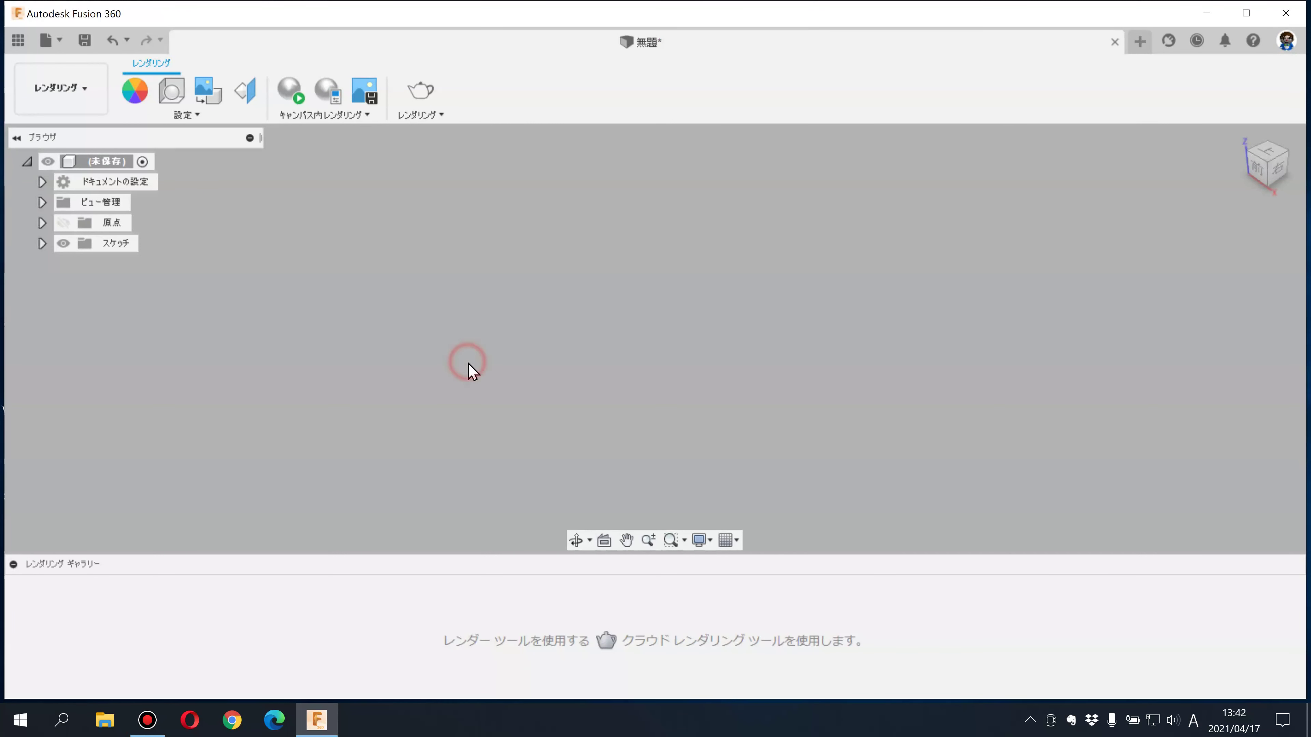
key("s")
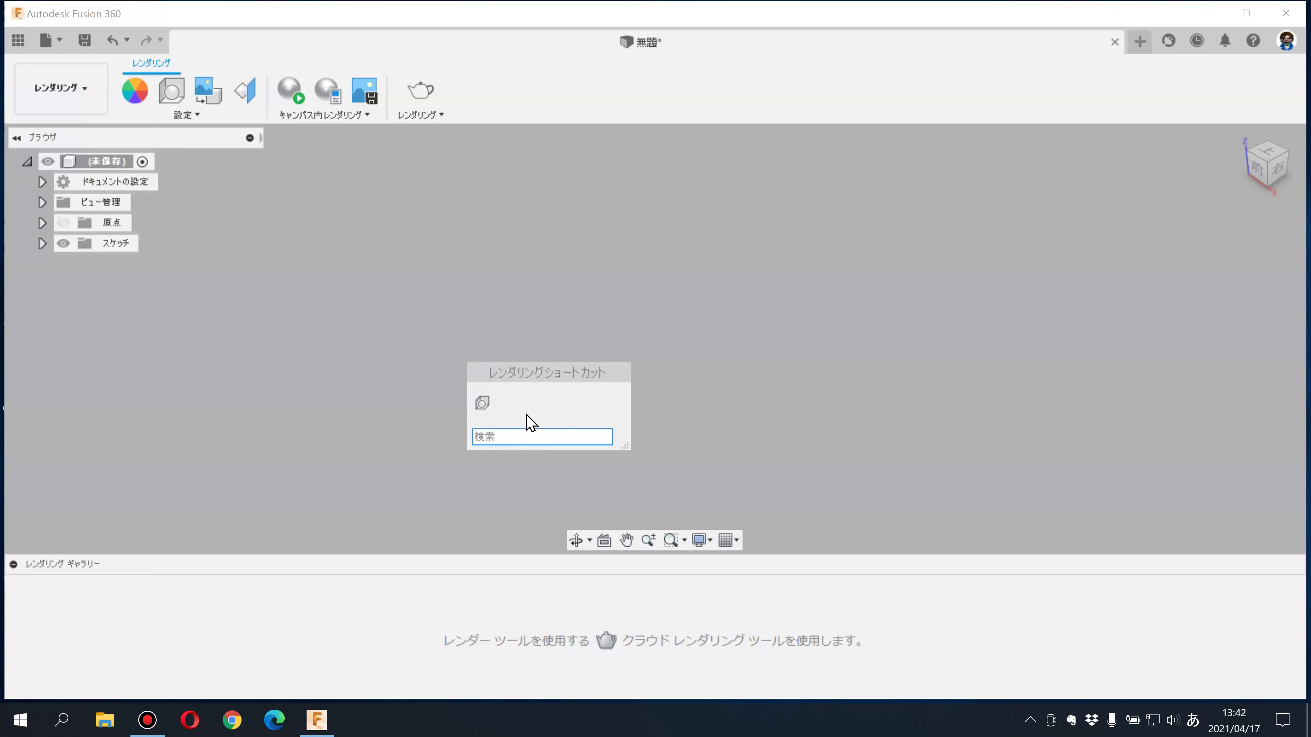
left_click(146, 113)
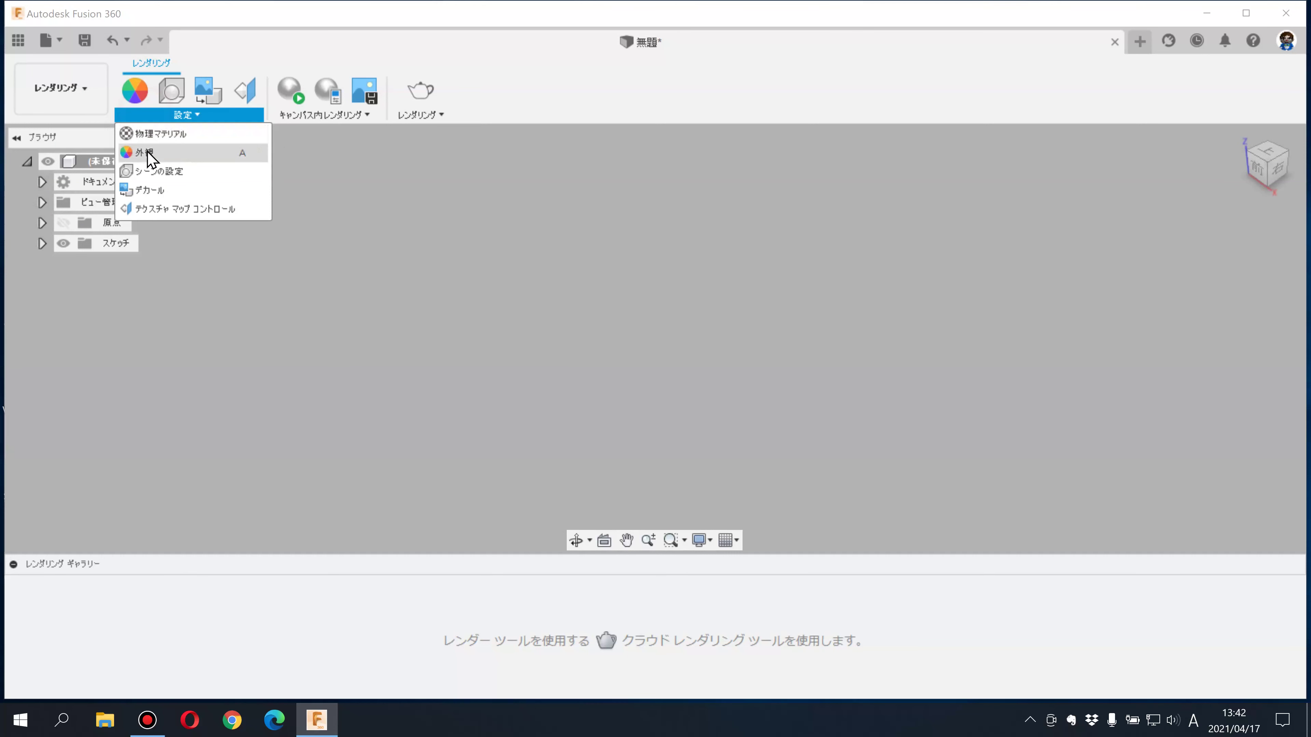
mouse_move(143, 151)
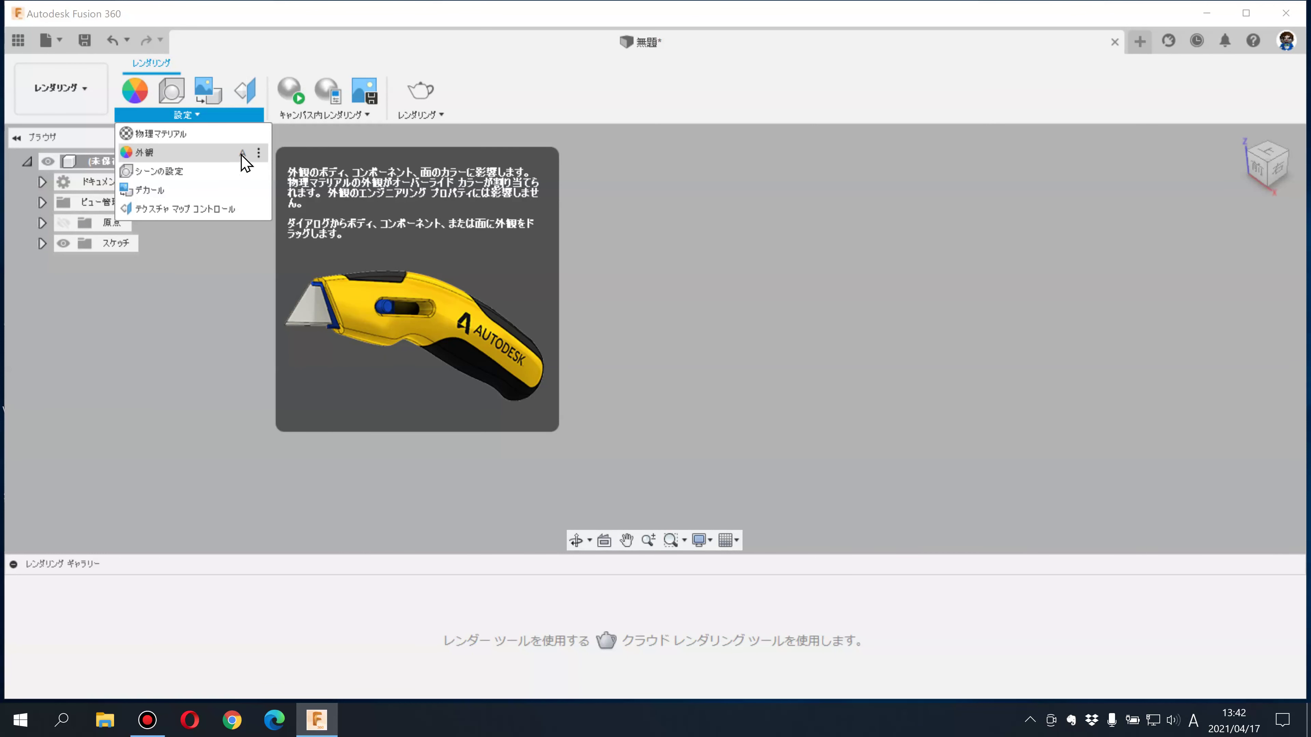
left_click(259, 154)
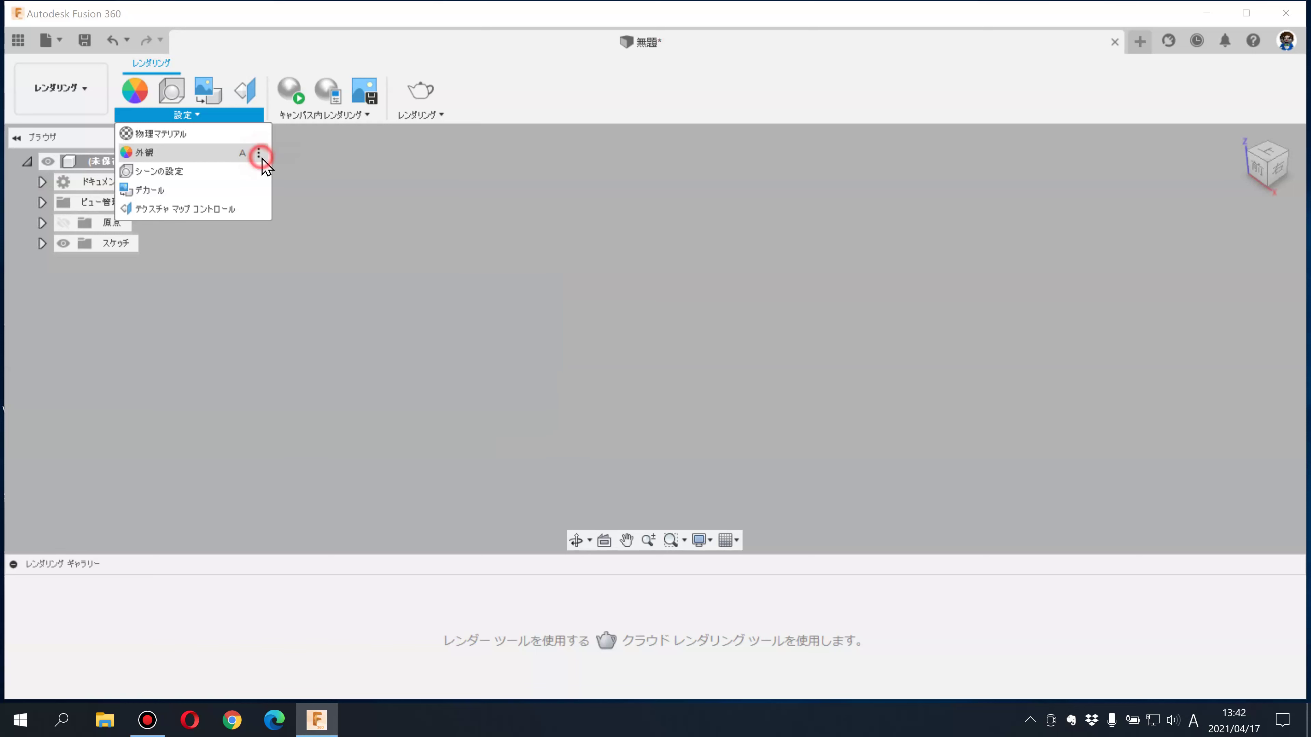
left_click(276, 171)
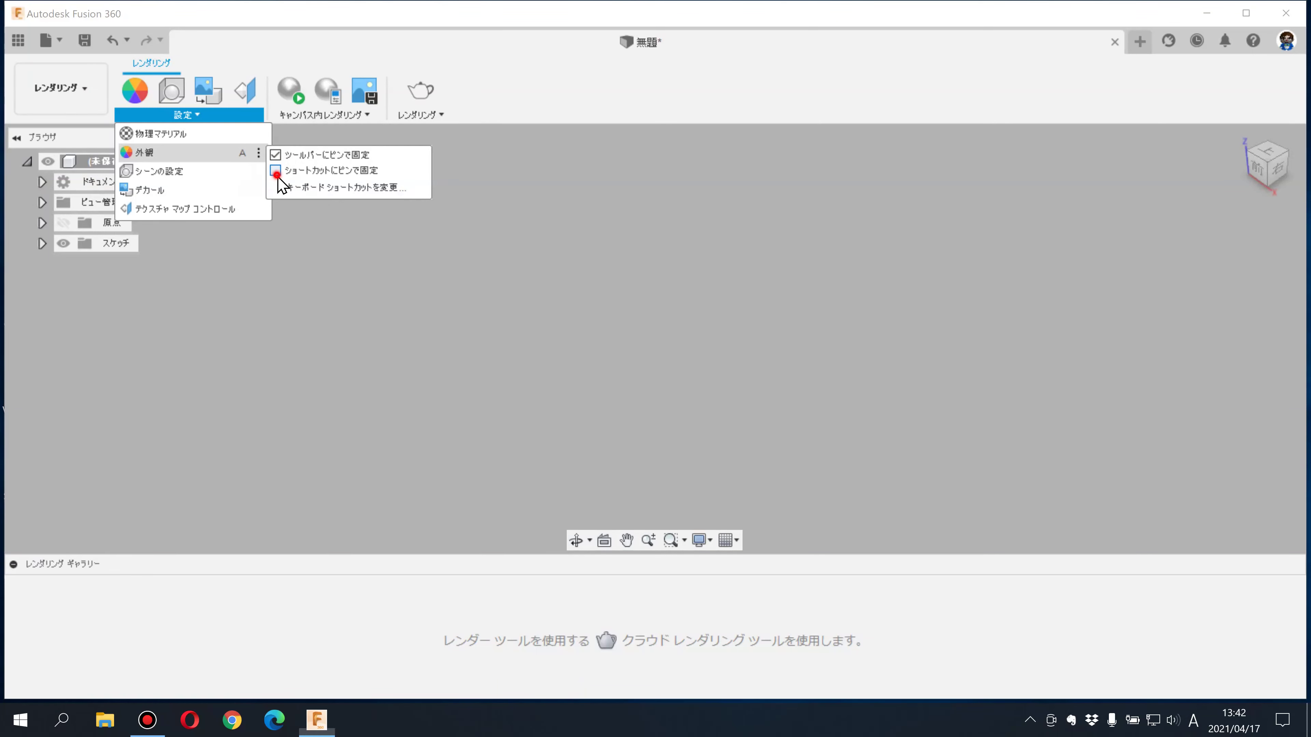
left_click(392, 362)
key("s")
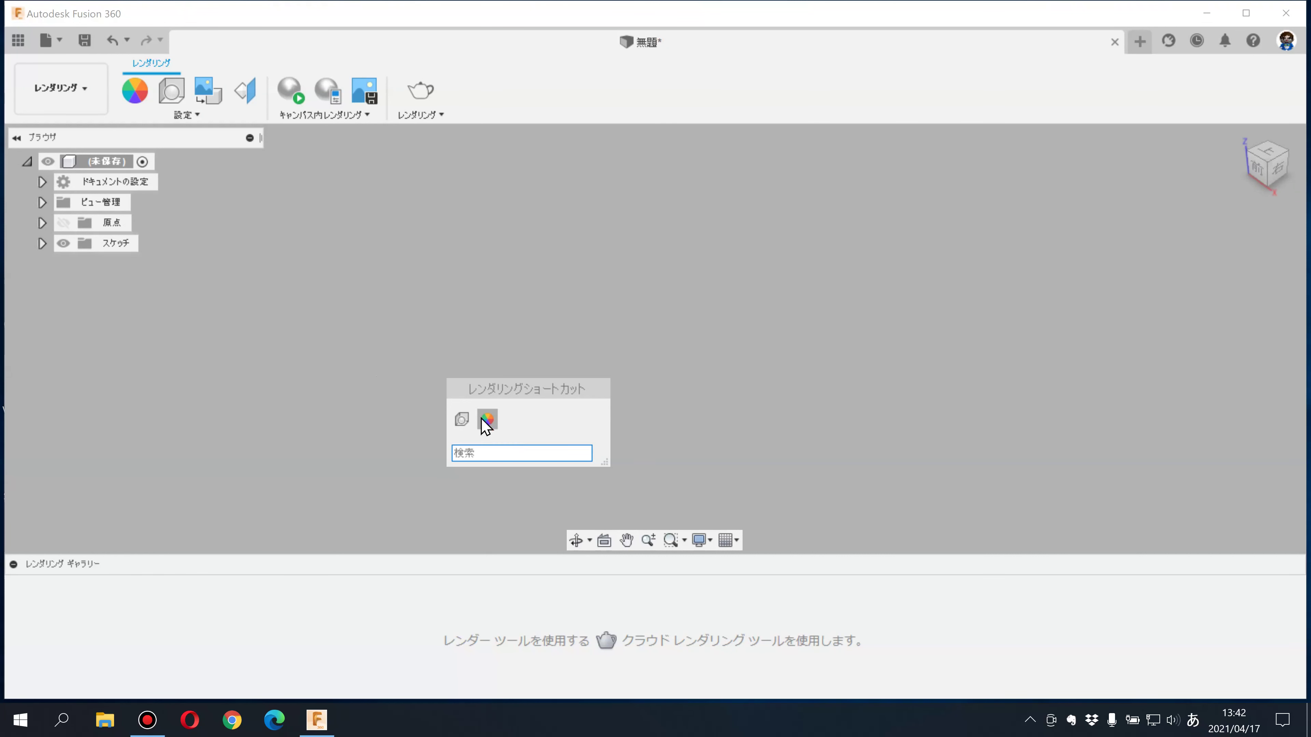
left_click(372, 375)
Switch to the 製造 (Manufacture) workspace and view its shortcuts box
left_click(58, 91)
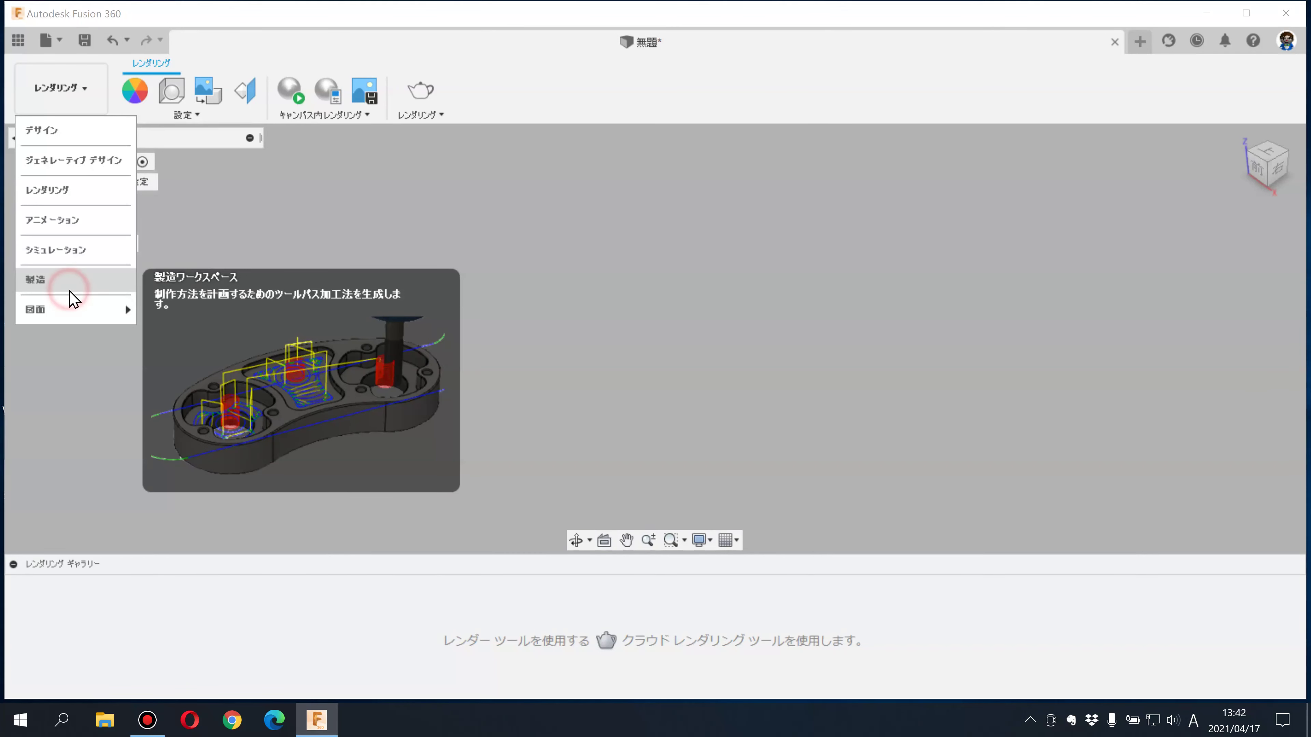
left_click(70, 290)
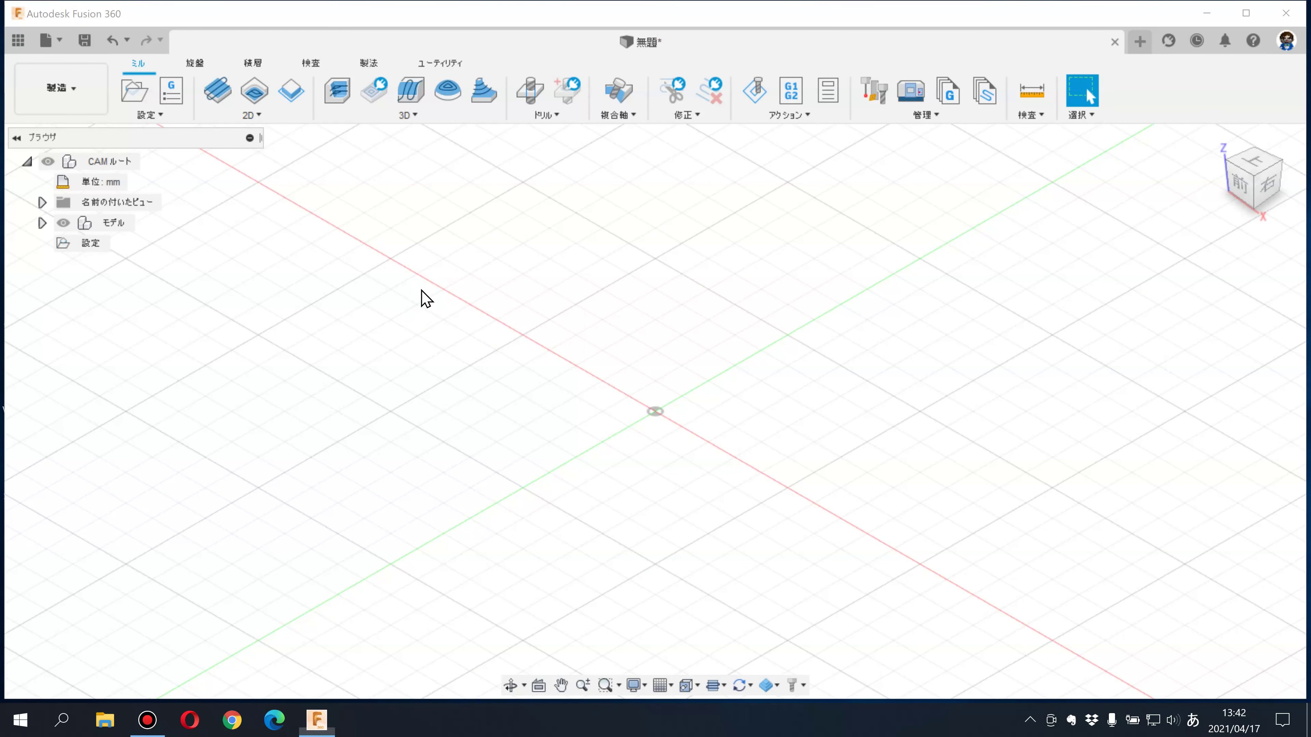
key("s")
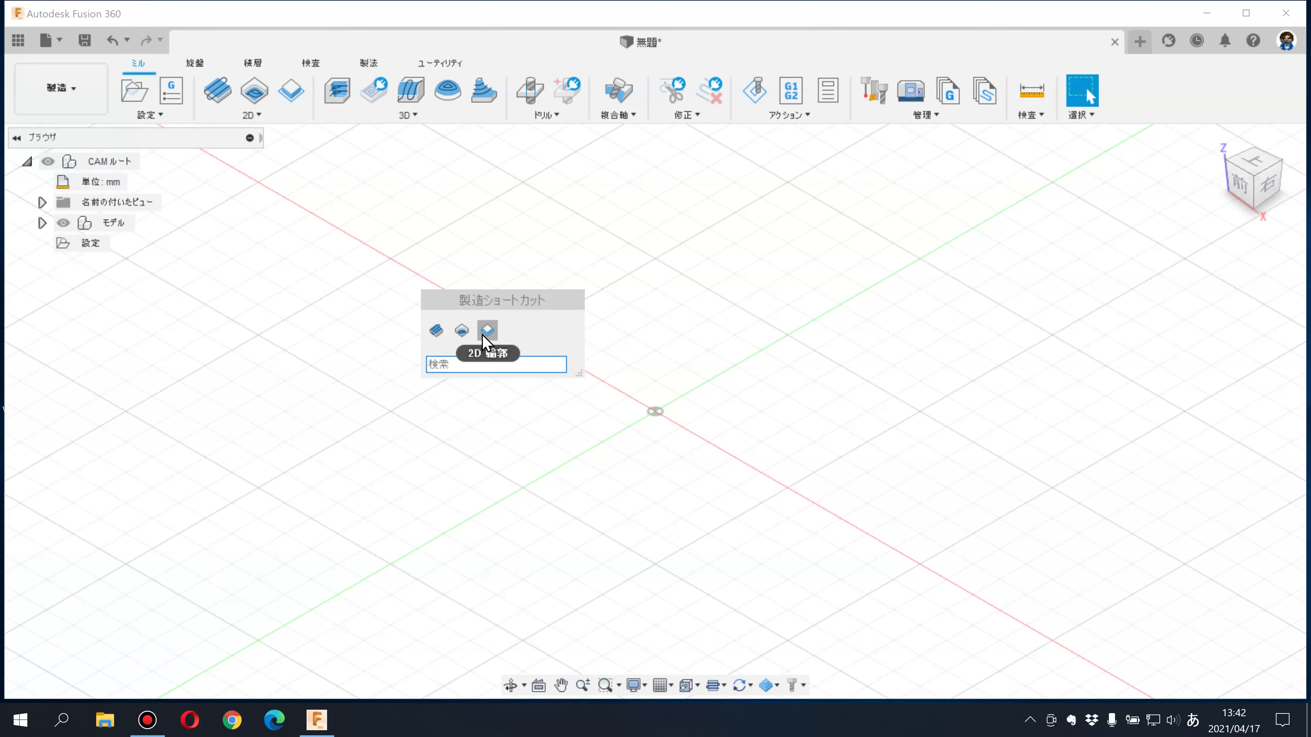
left_click(267, 205)
left_click(60, 88)
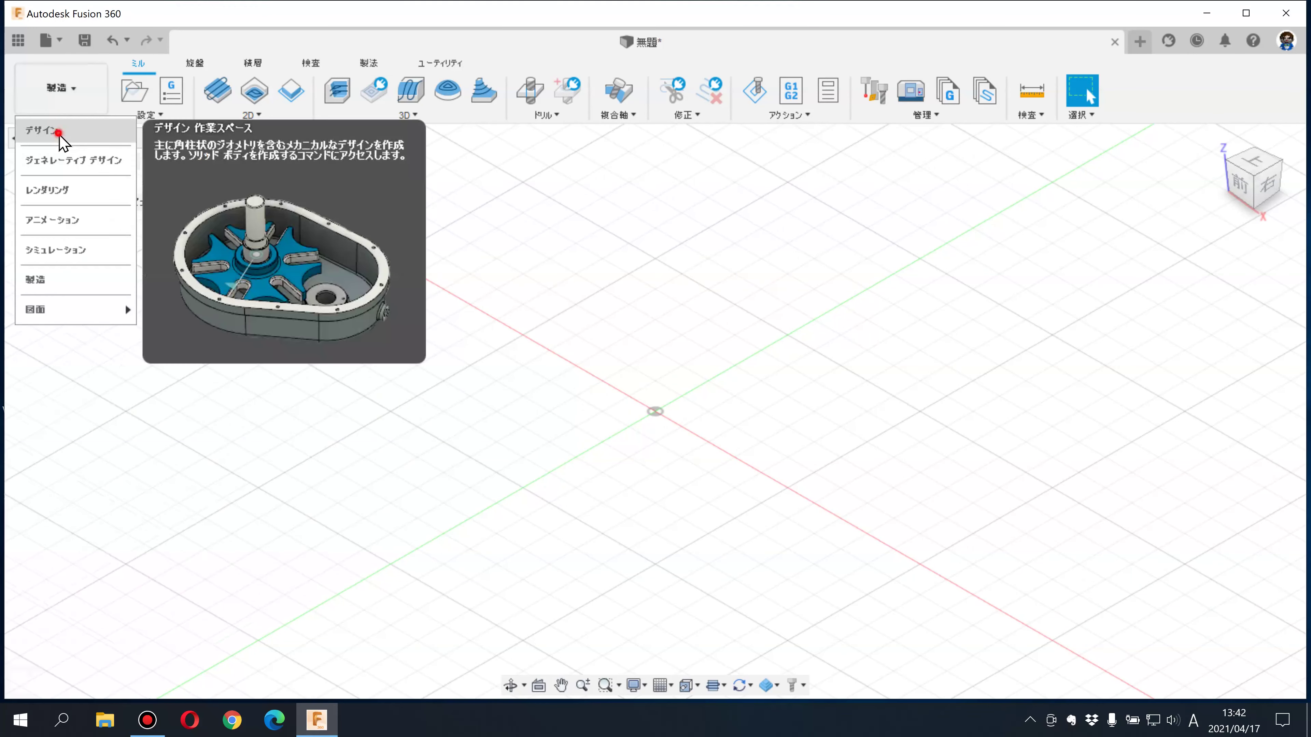
Return to the デザイン (Design) workspace and view its shortcuts box
left_click(56, 127)
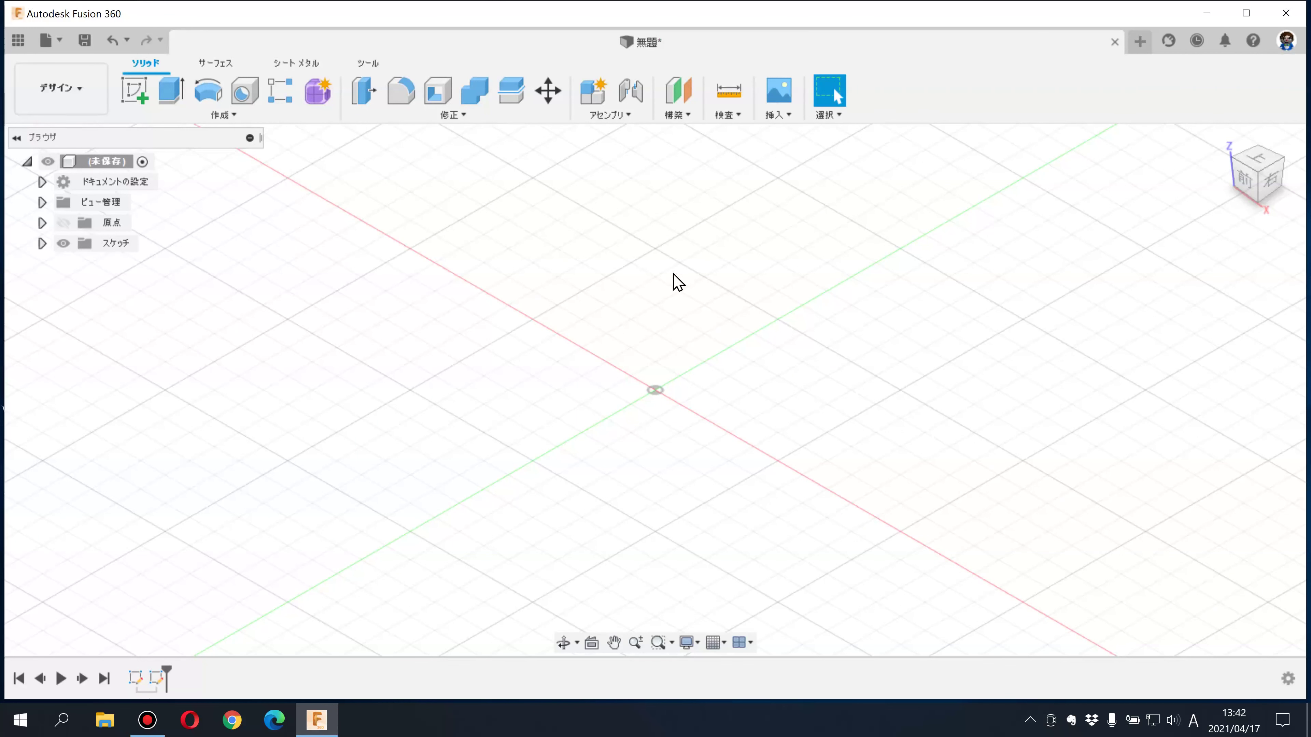
key("s")
left_click(232, 119)
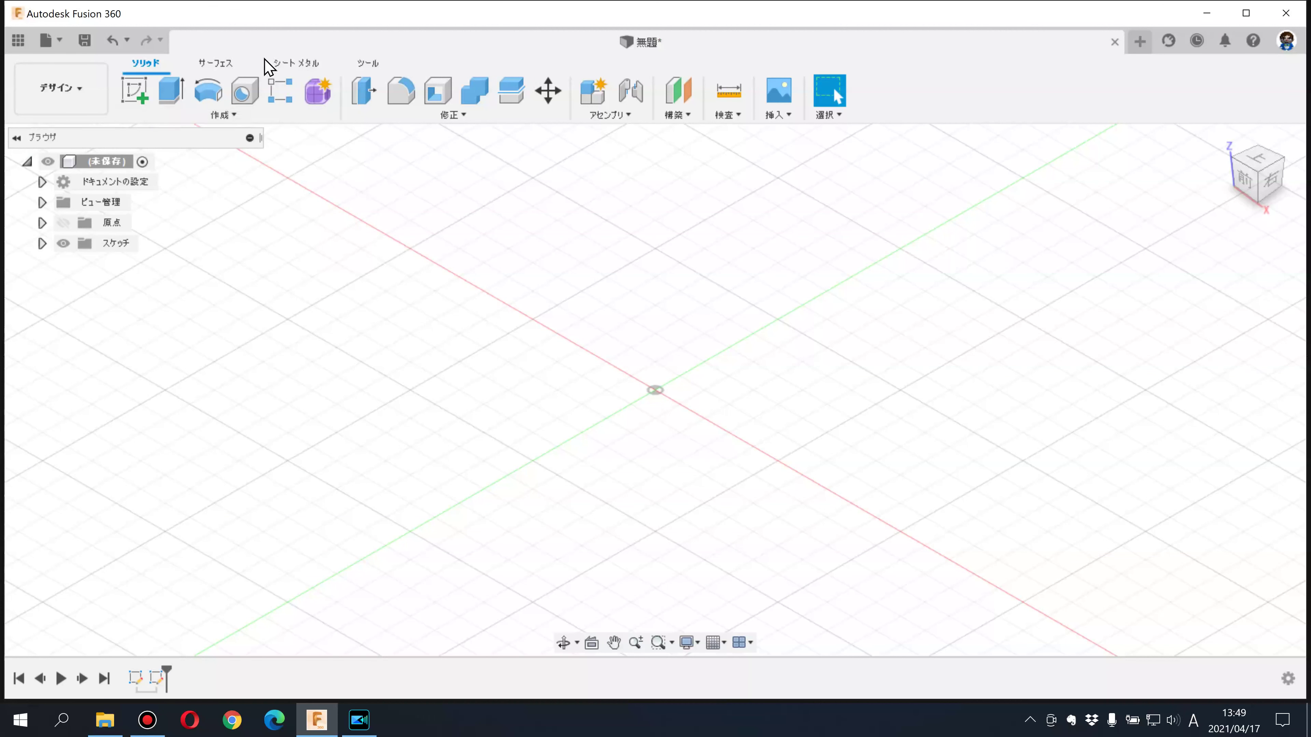
left_click(263, 118)
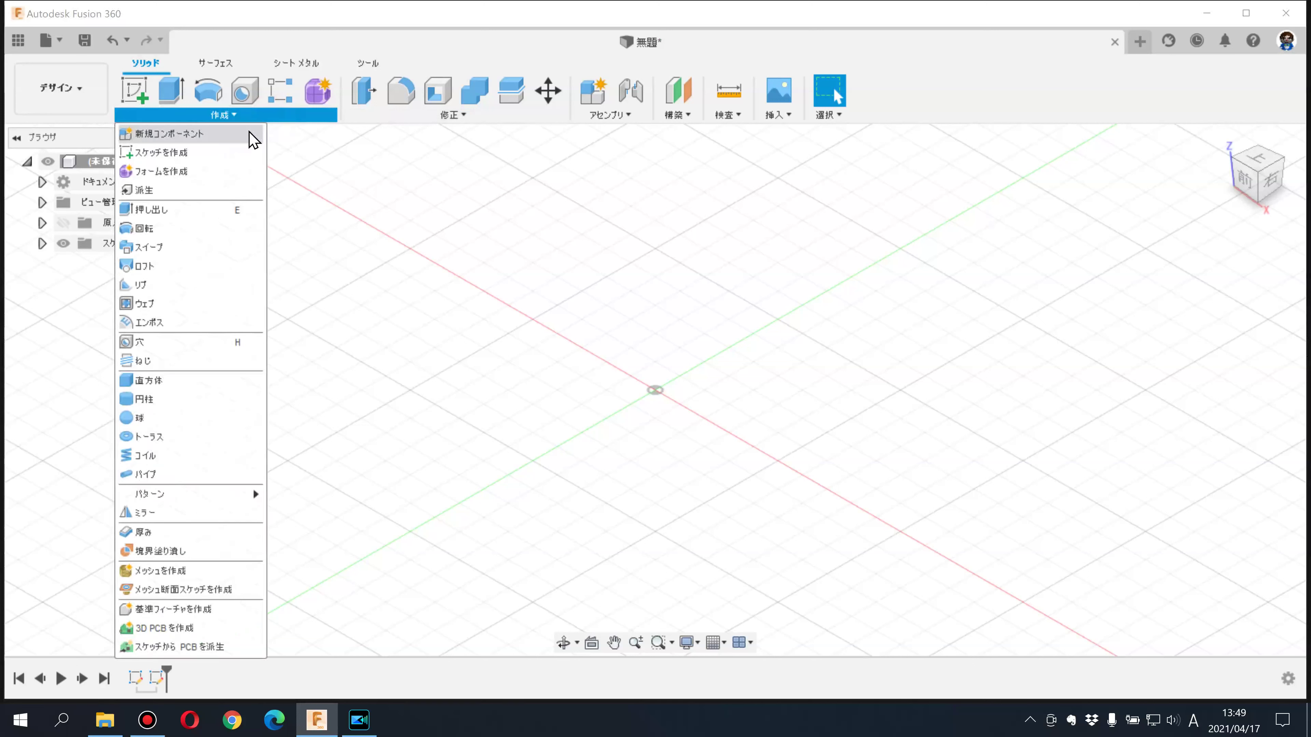
left_click(253, 266)
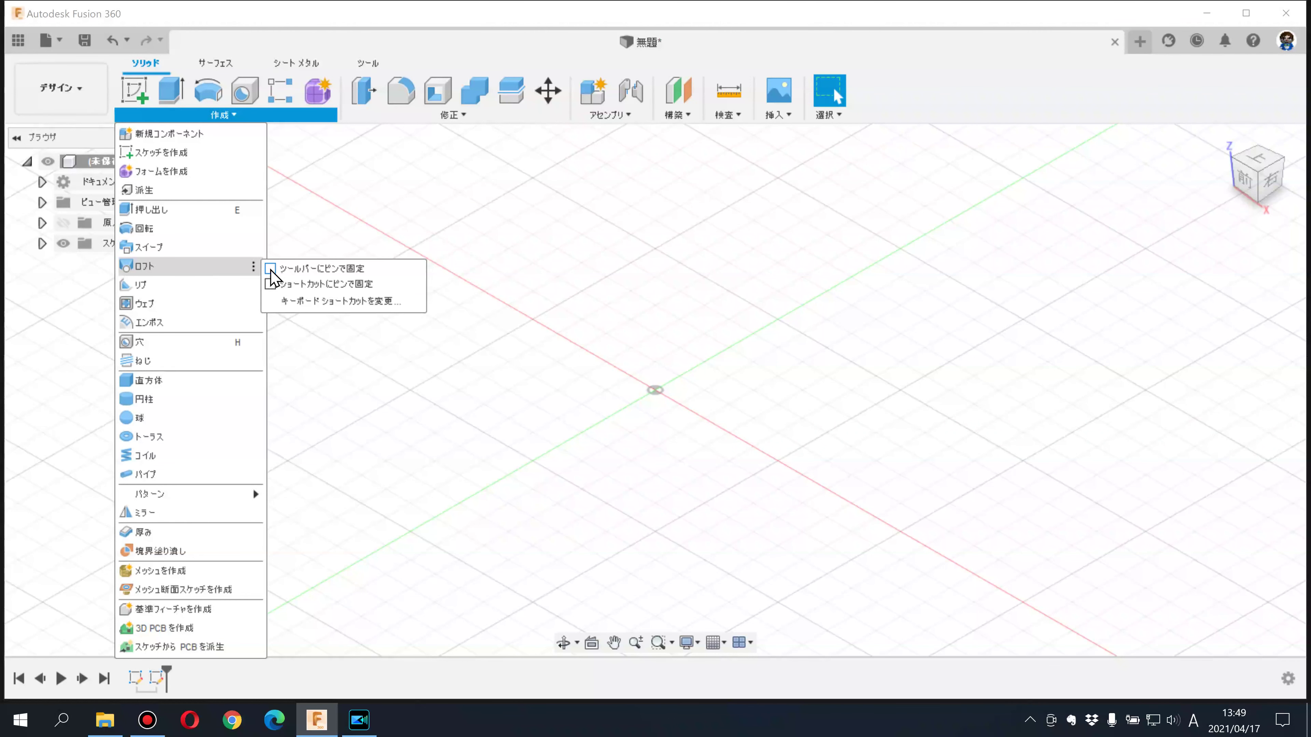
left_click(271, 271)
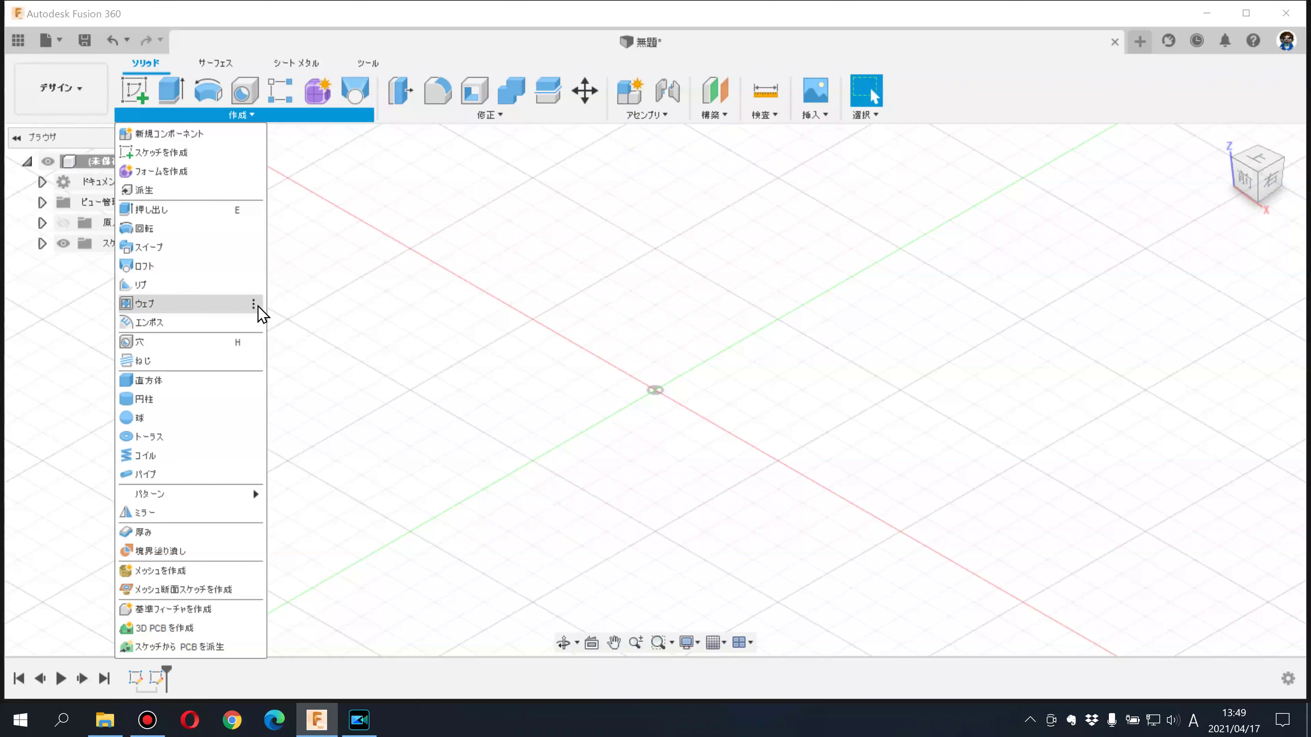
left_click(252, 303)
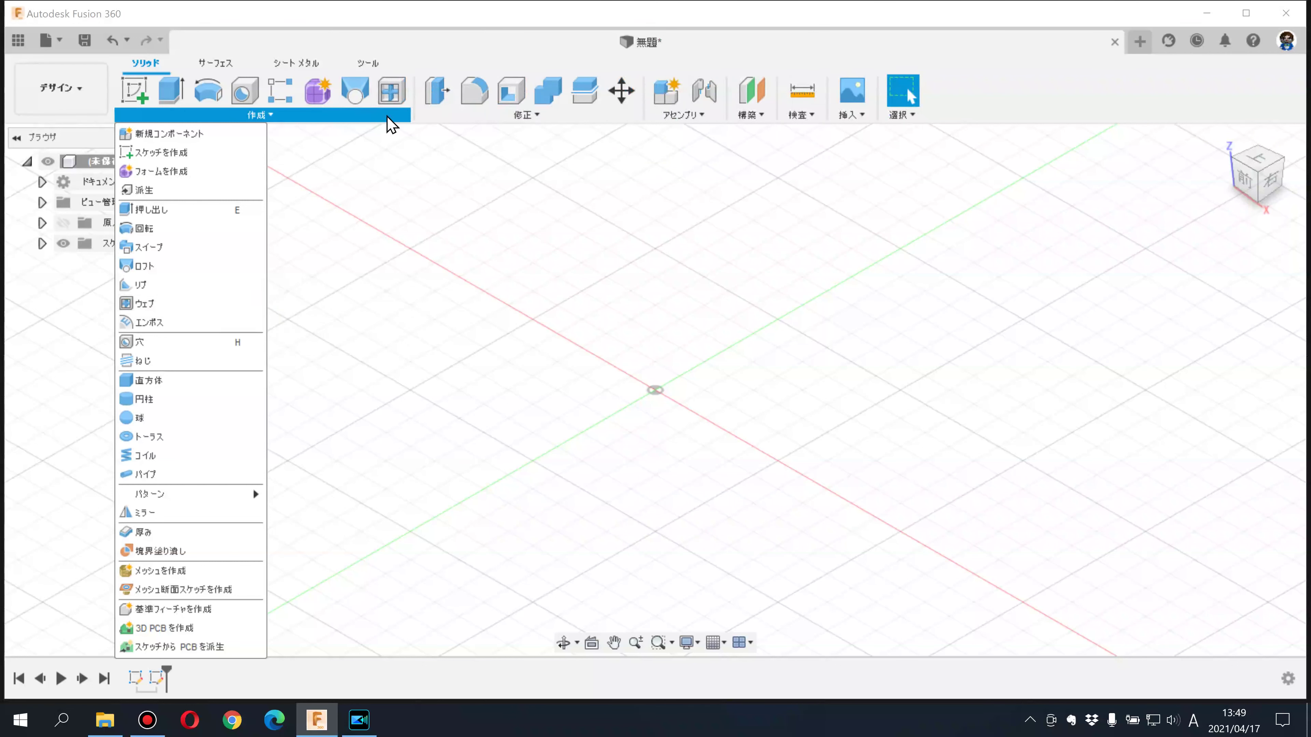
left_click(399, 187)
left_click(255, 115)
left_click(537, 285)
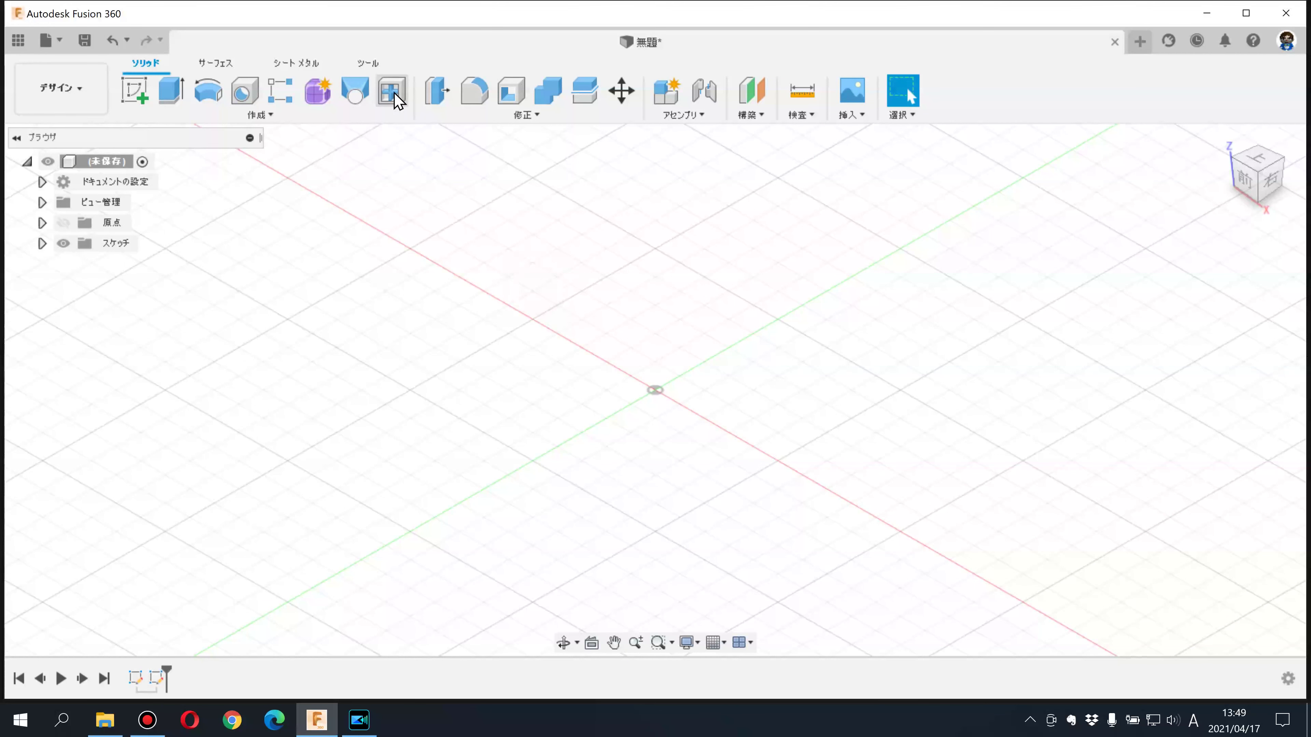
left_click(316, 117)
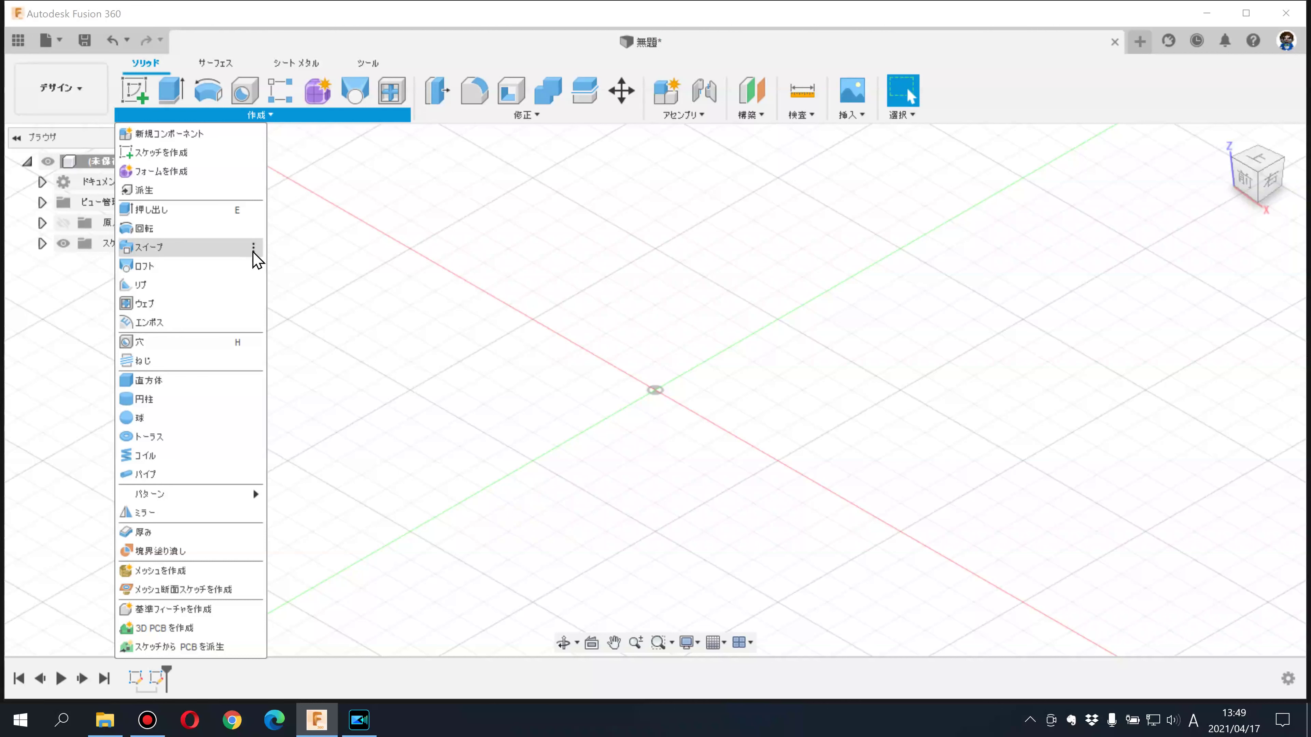
left_click(254, 269)
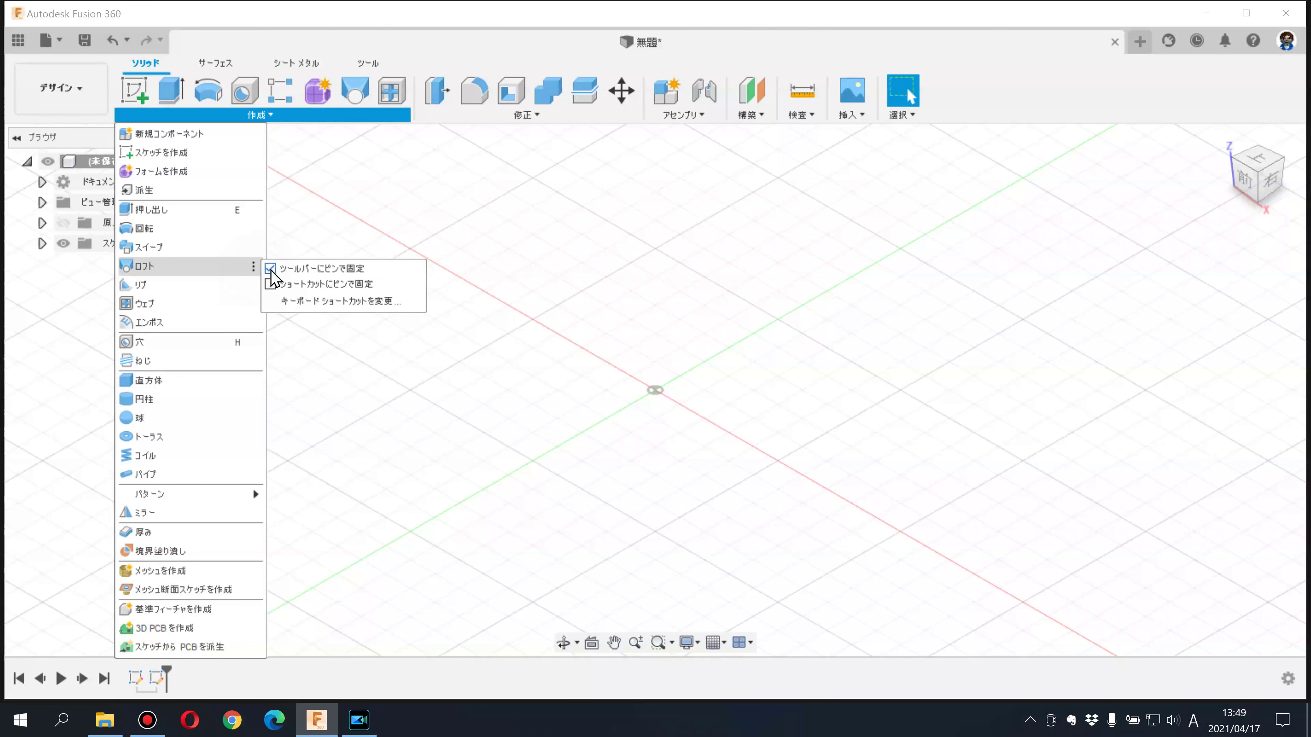
left_click(269, 268)
left_click(273, 304)
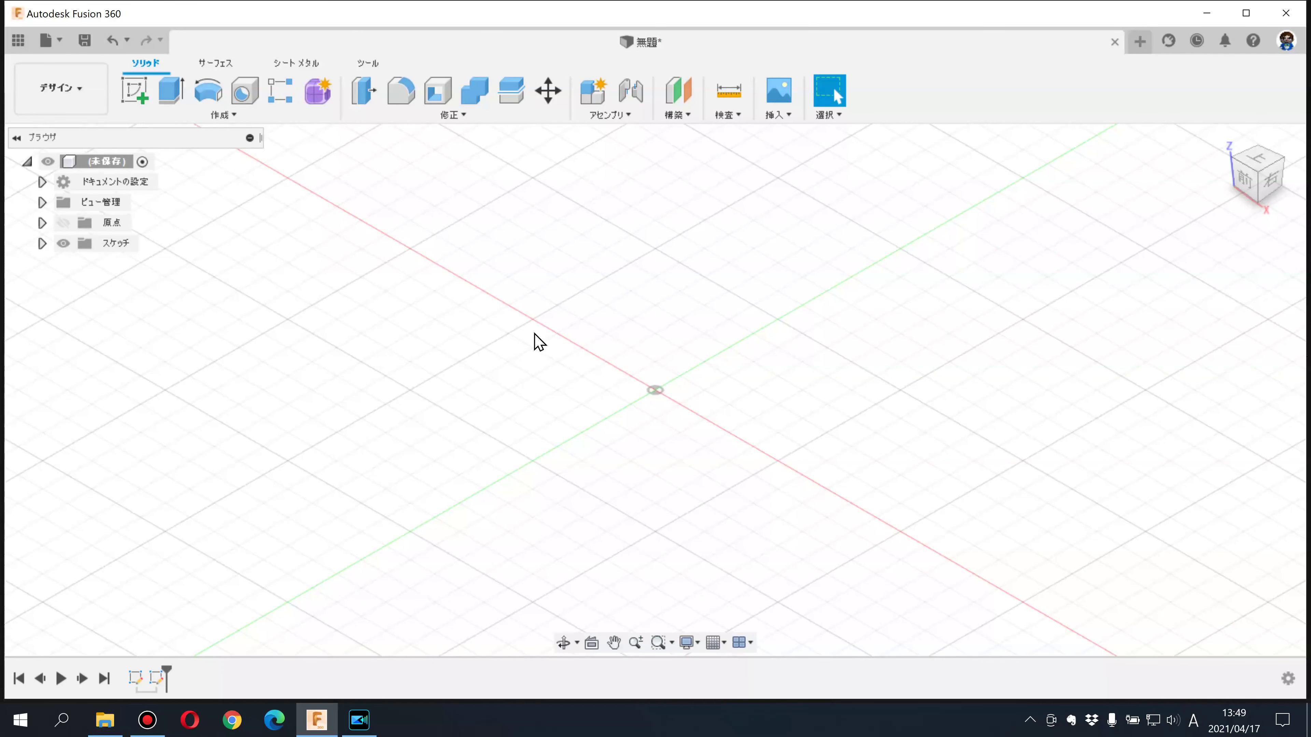
Rearrange Create toolbar icons: move rectangular pattern, remove Revolve, place Hole after new sketch
key("s")
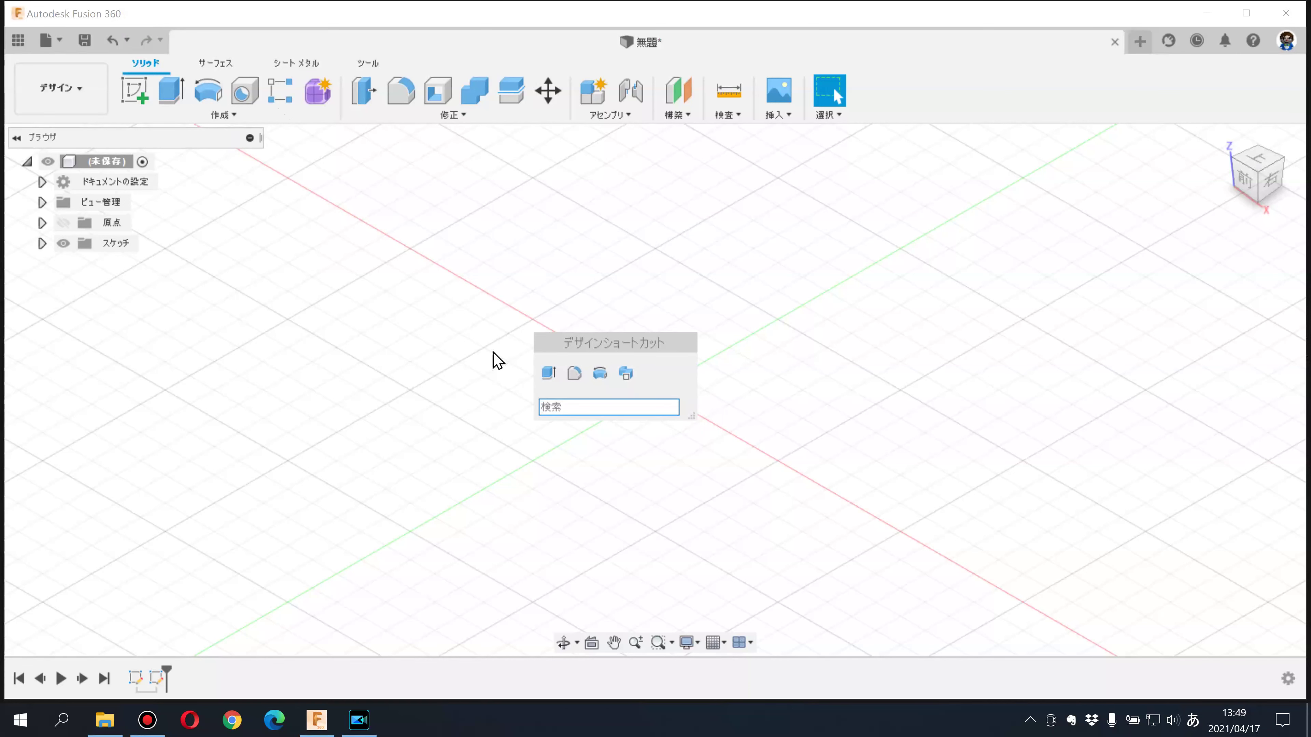
left_click(468, 332)
key("s")
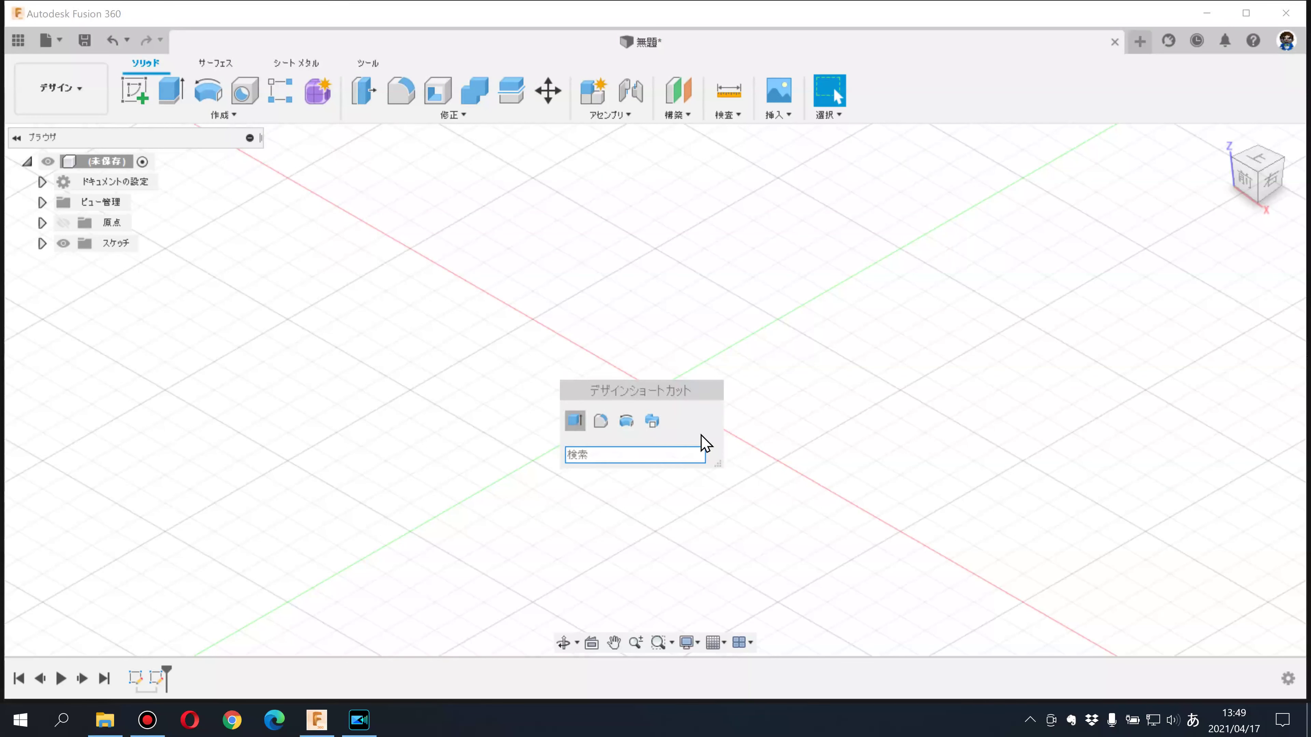
left_click(441, 364)
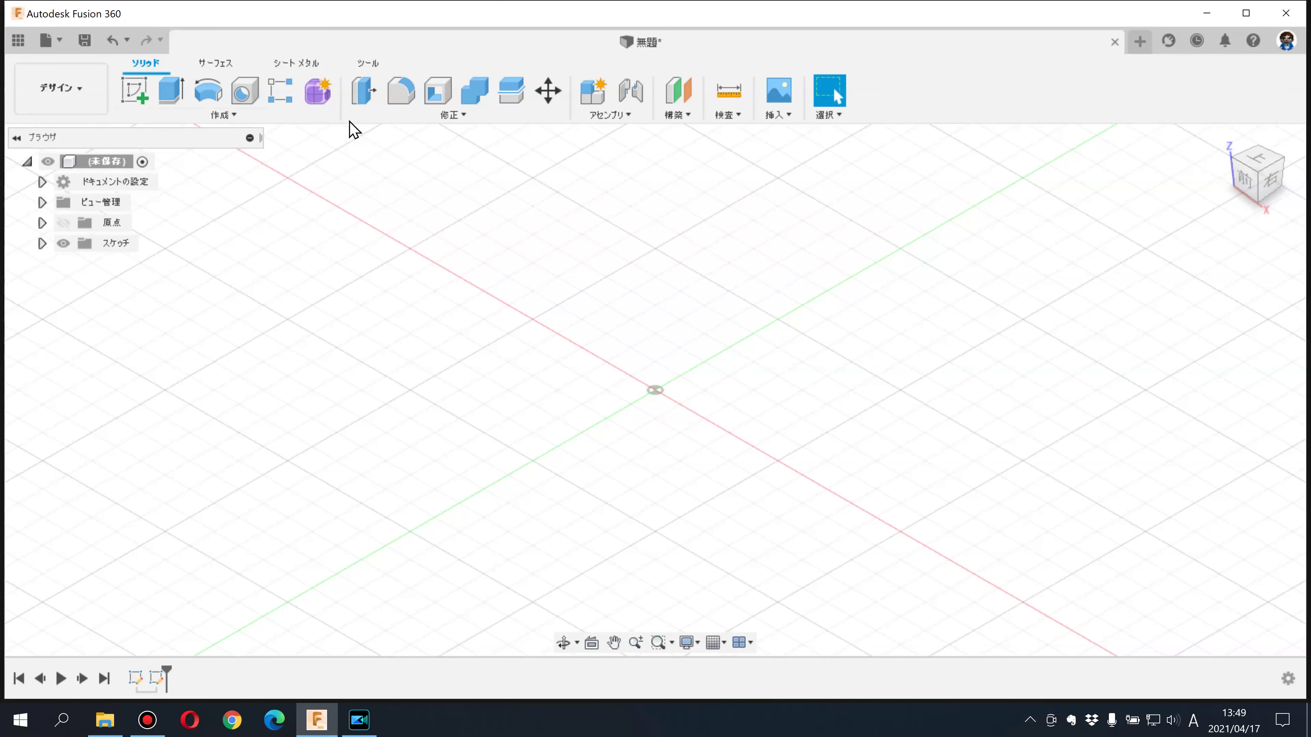
mouse_move(279, 92)
left_mouse_down()
mouse_move(244, 101)
mouse_move(258, 100)
mouse_move(310, 329)
left_mouse_up()
left_click_drag(209, 93, 245, 281)
left_click_drag(211, 96, 164, 110)
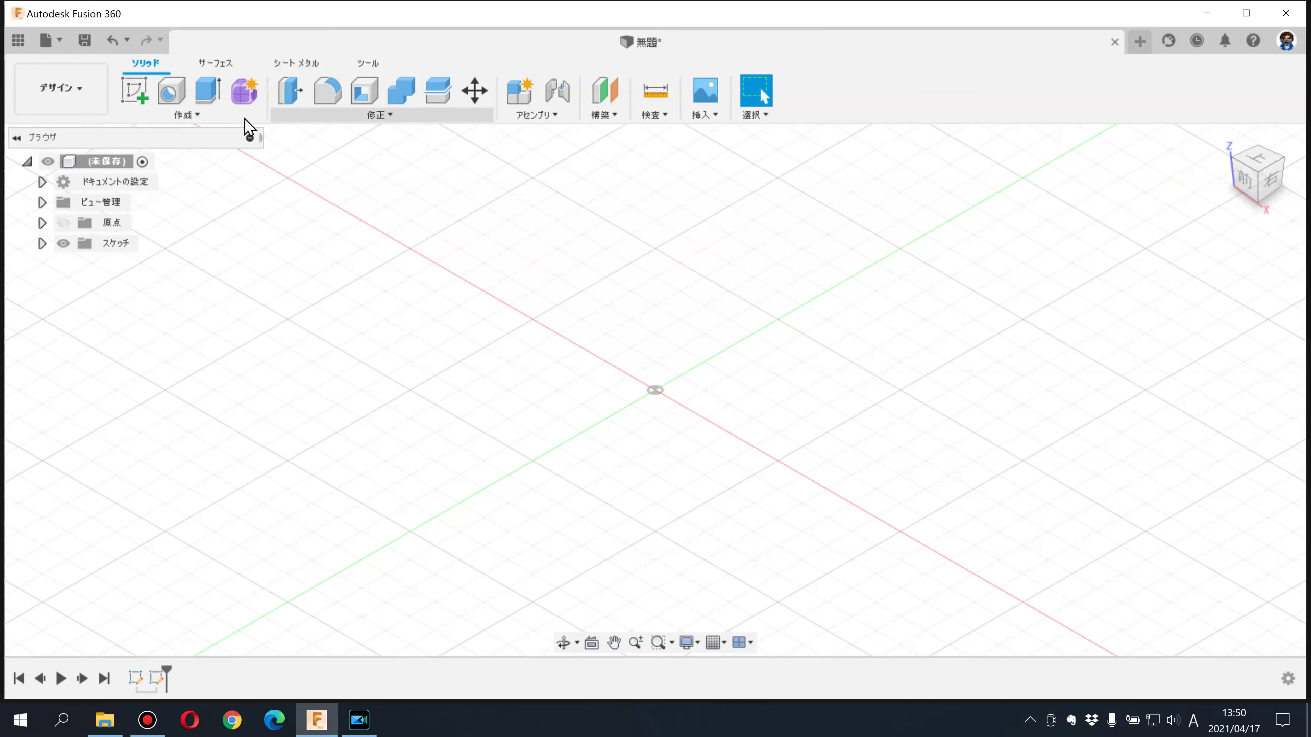
Reset all toolbar panel customizations to their defaults
right_click(311, 120)
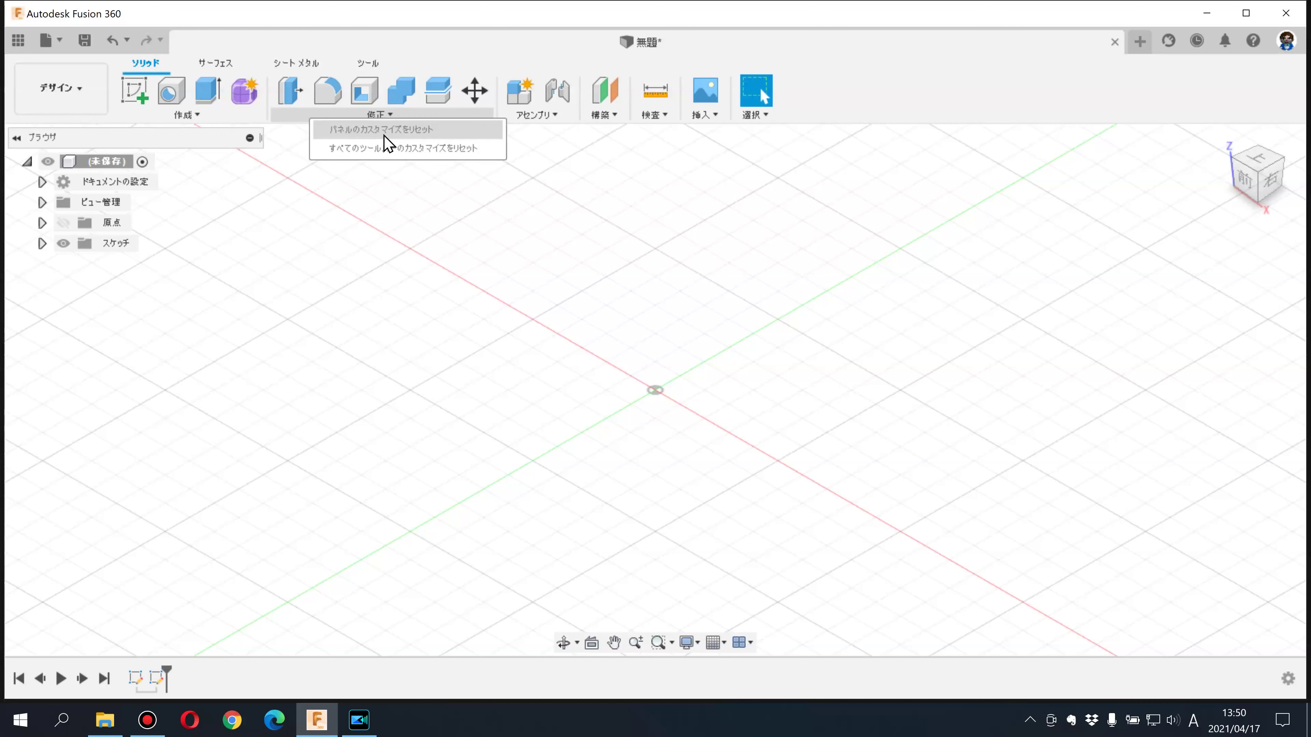
left_click(458, 152)
right_click(264, 116)
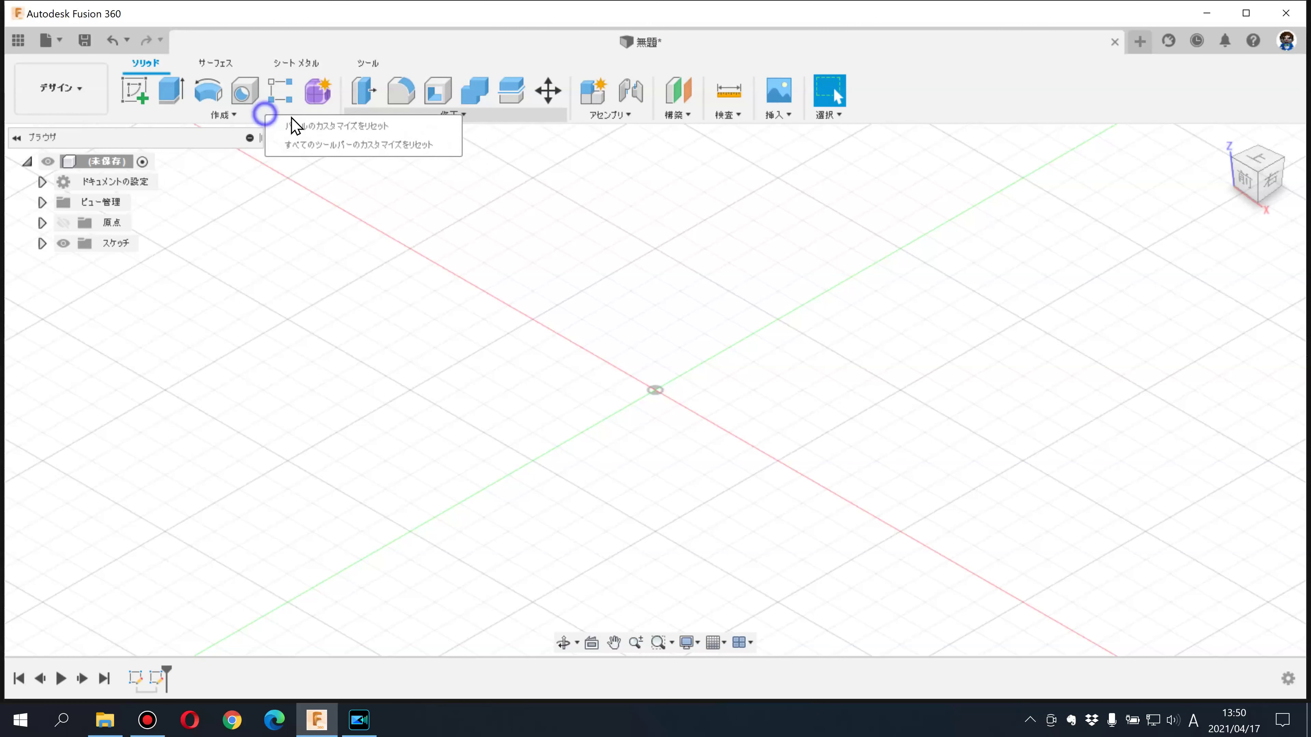
left_click(332, 198)
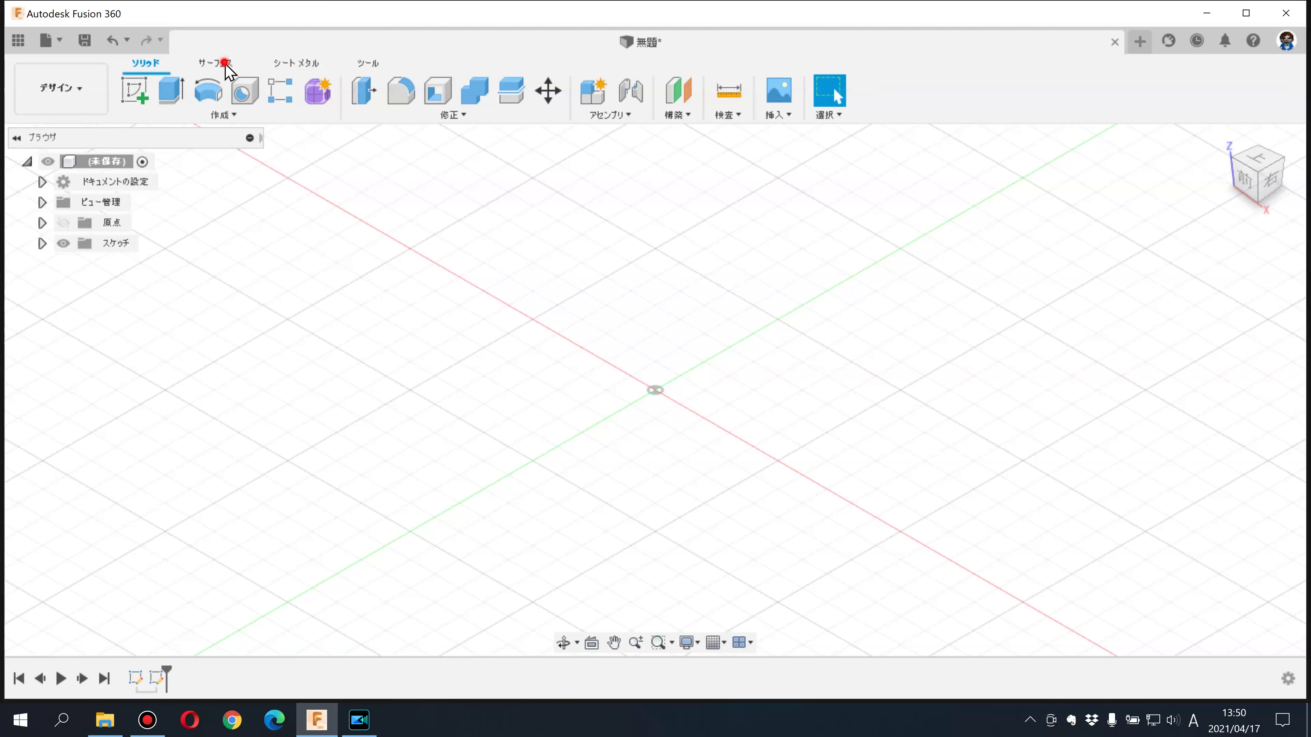
Browse the Surface, Sheet Metal and Tools tabs, then return to Solid
left_click(224, 62)
left_click(296, 63)
left_click(368, 63)
left_click(144, 62)
key("s")
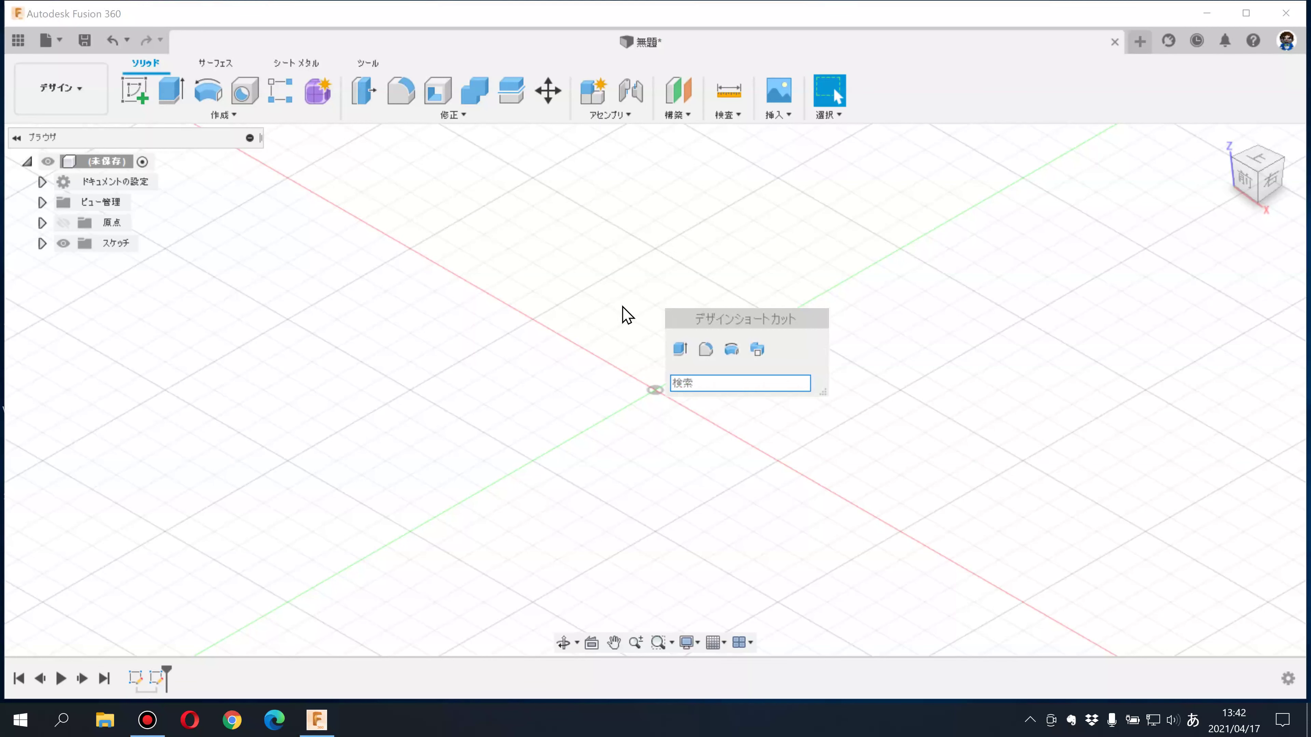
left_click(618, 305)
key("s")
left_click(548, 308)
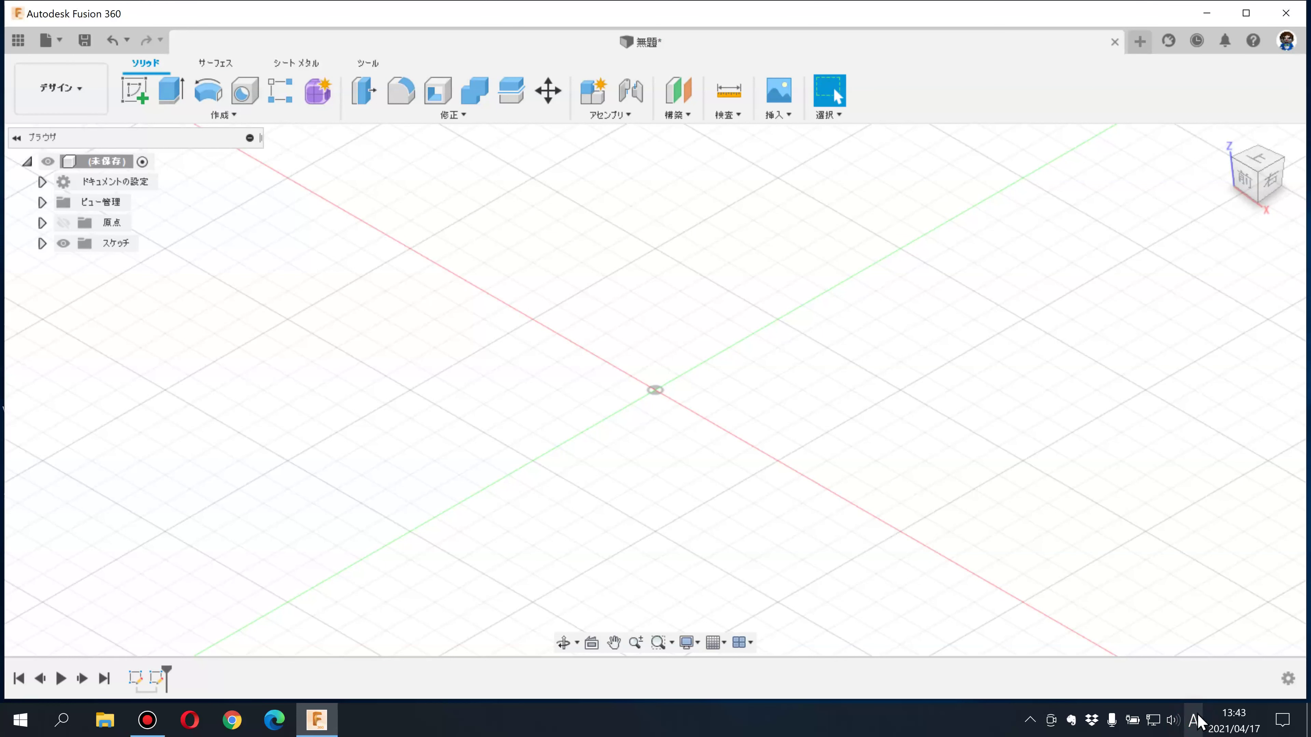
key("s")
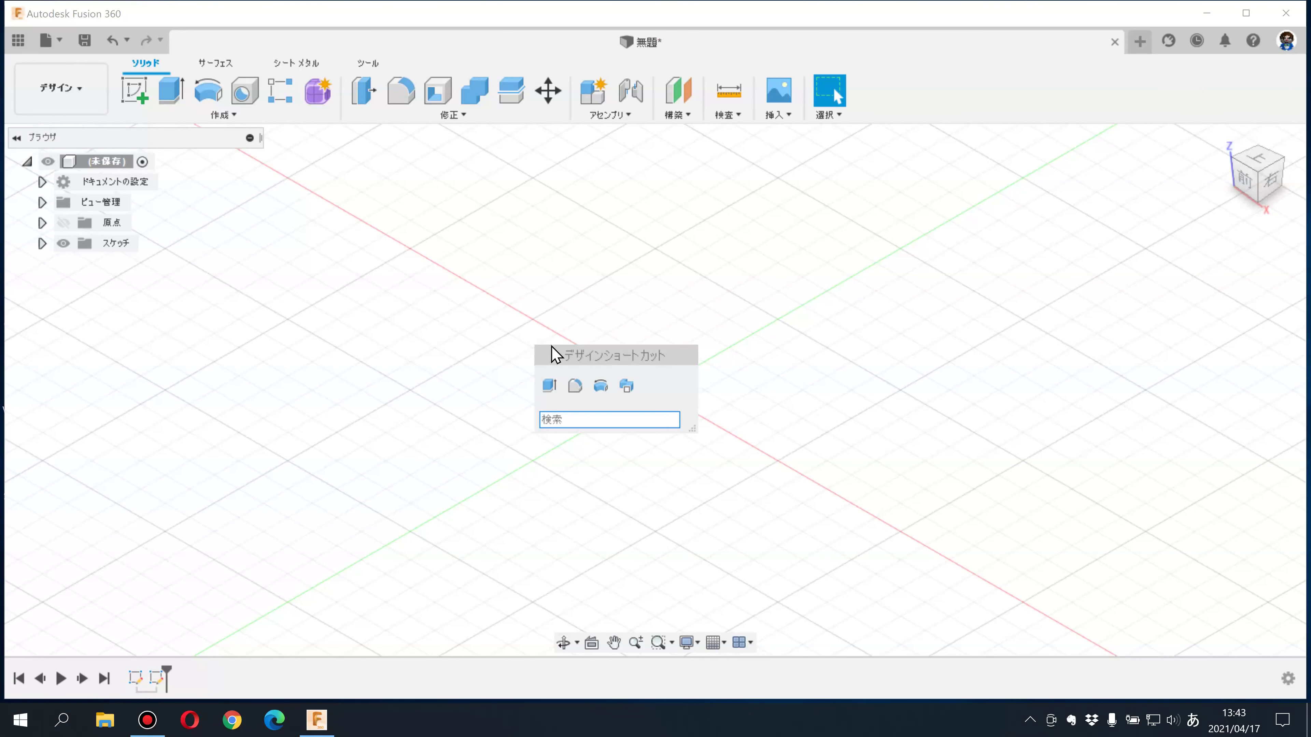
left_click(589, 327)
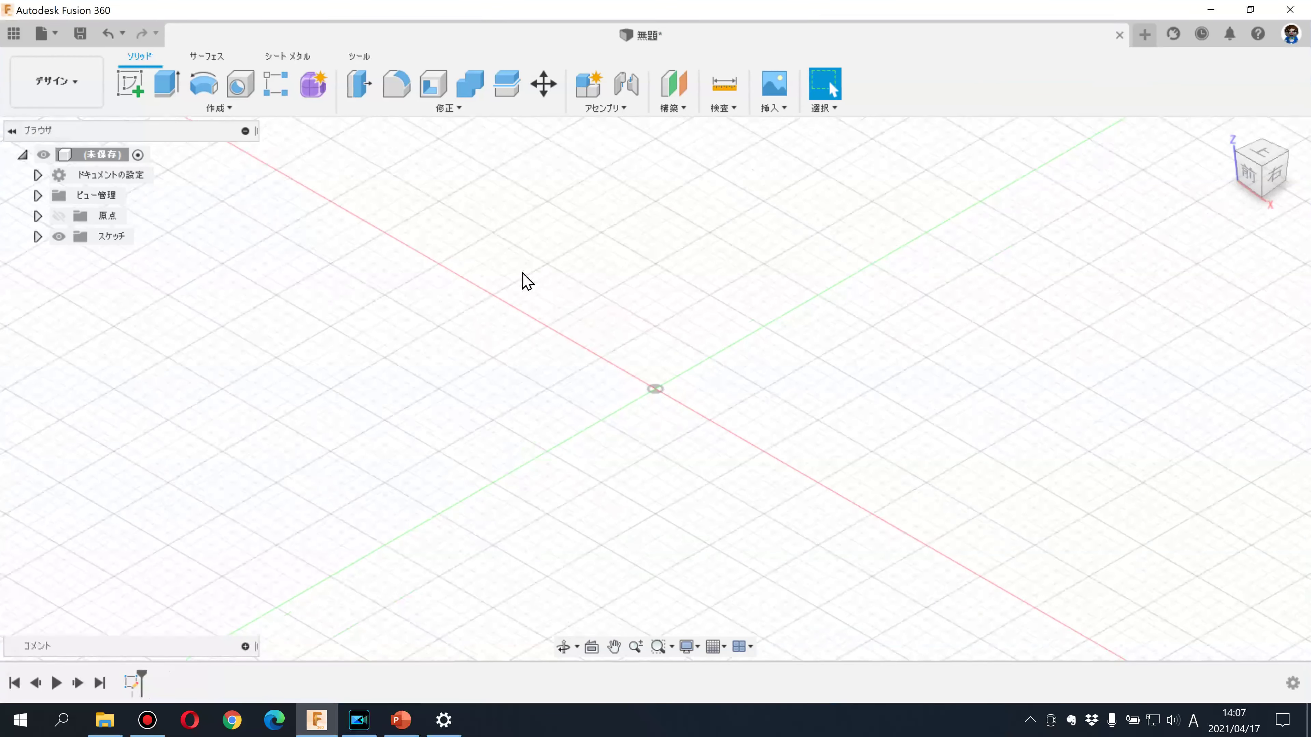
key("s")
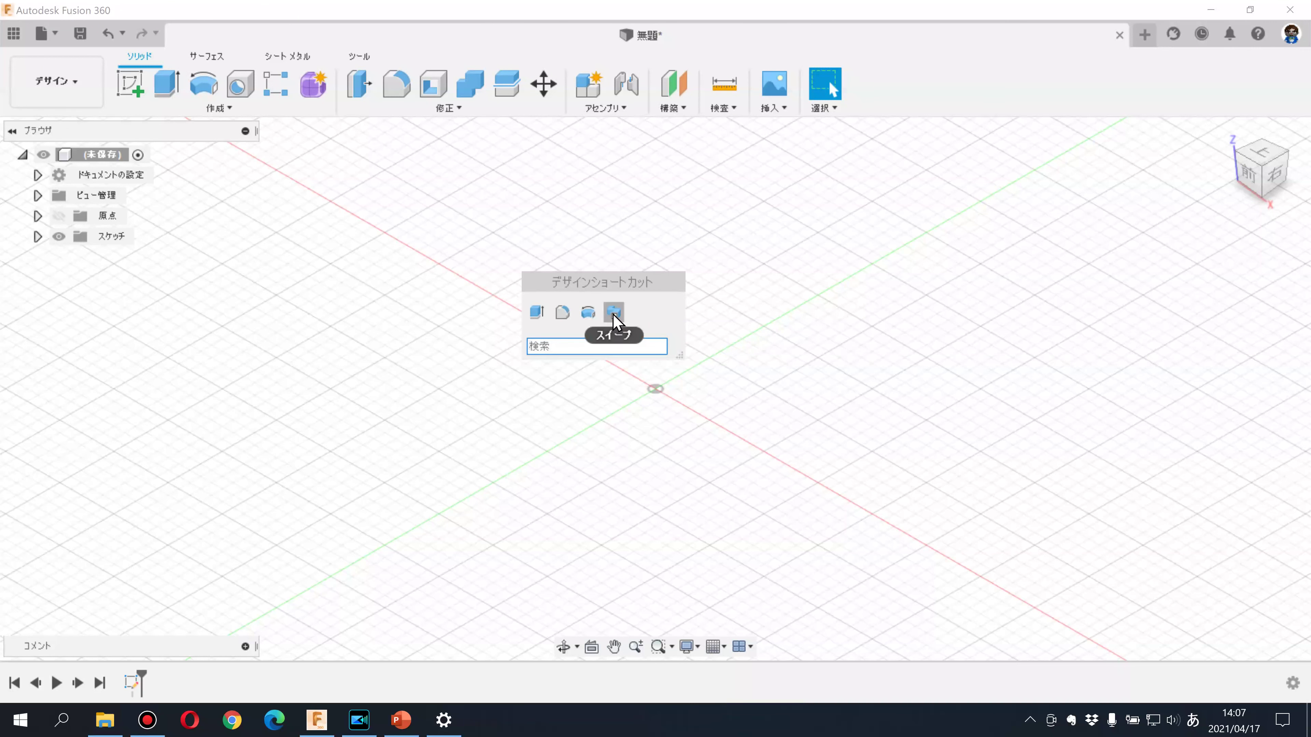
Drag Sweep and Extrude out of the design shortcuts box, leaving Revolve and Fillet
left_click_drag(614, 316, 809, 342)
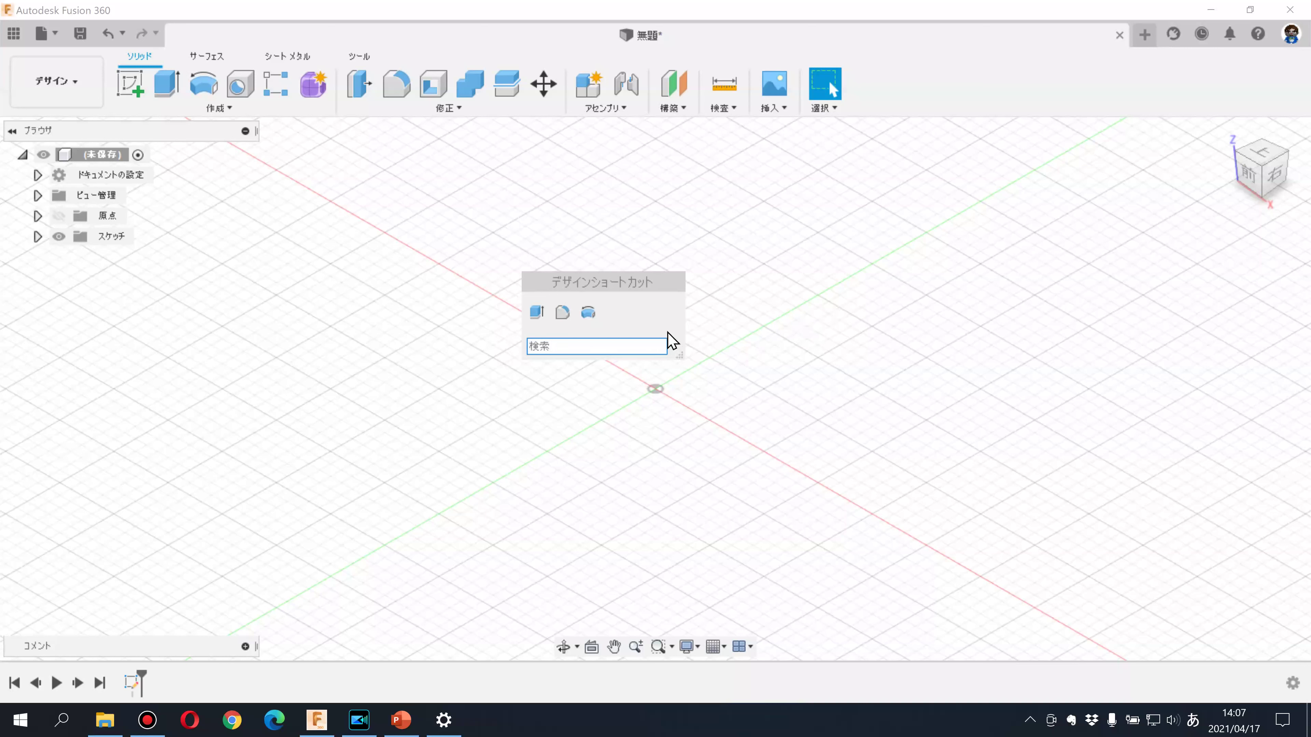
left_click_drag(588, 312, 625, 322)
mouse_move(536, 312)
left_mouse_down()
mouse_move(617, 324)
mouse_move(532, 323)
mouse_move(581, 318)
mouse_move(588, 338)
left_mouse_up()
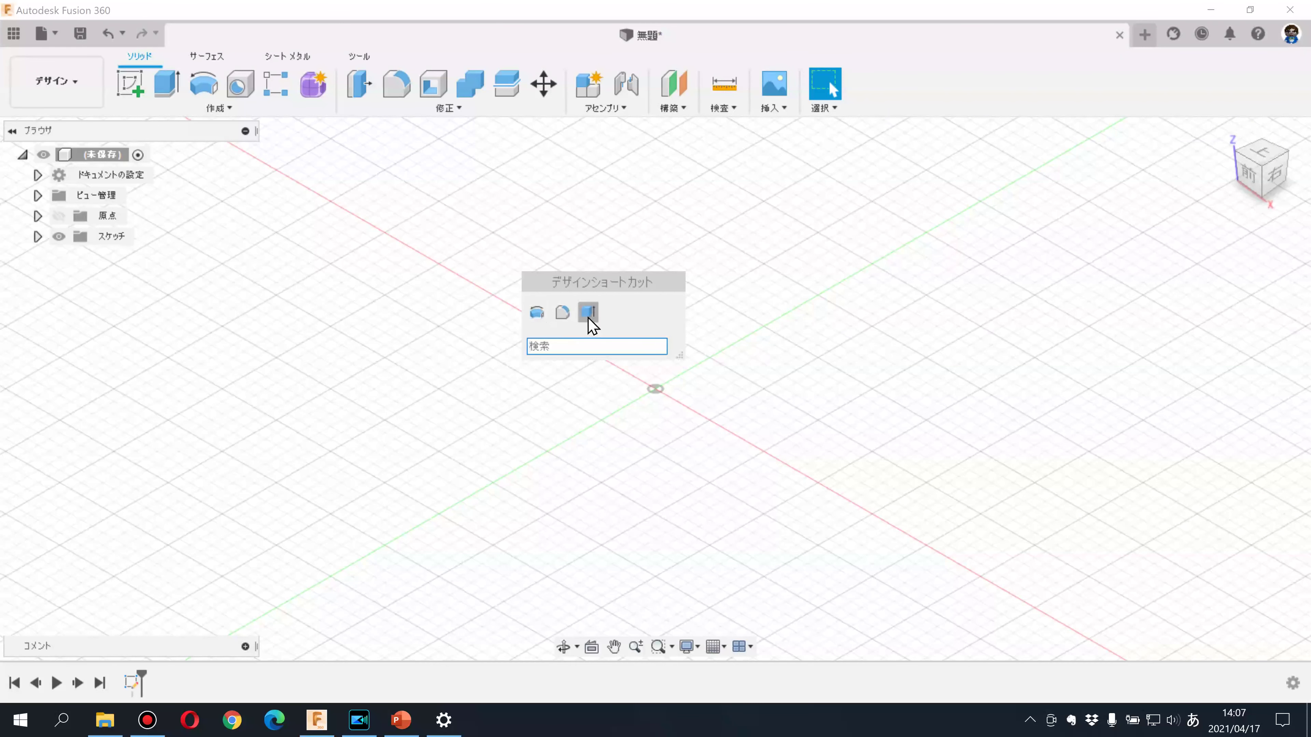
mouse_move(588, 312)
left_mouse_down()
mouse_move(763, 330)
mouse_move(779, 388)
left_mouse_up()
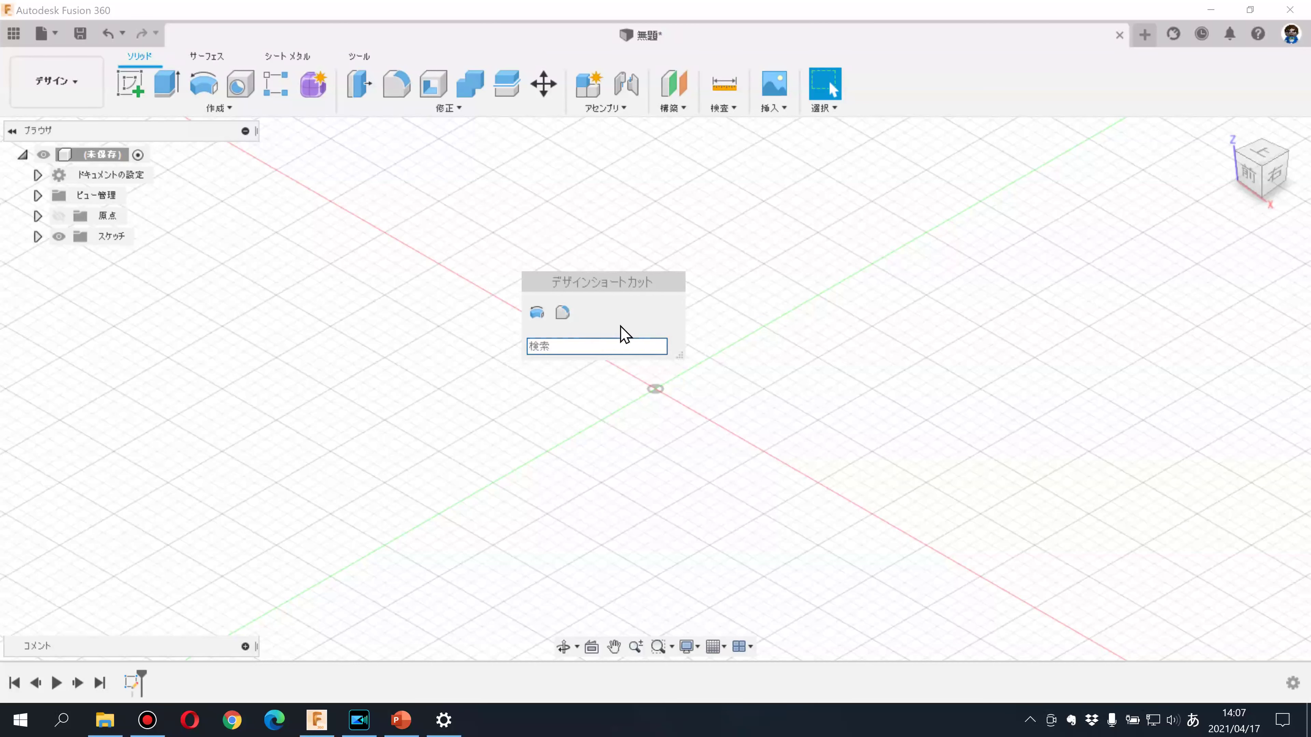
left_click(219, 108)
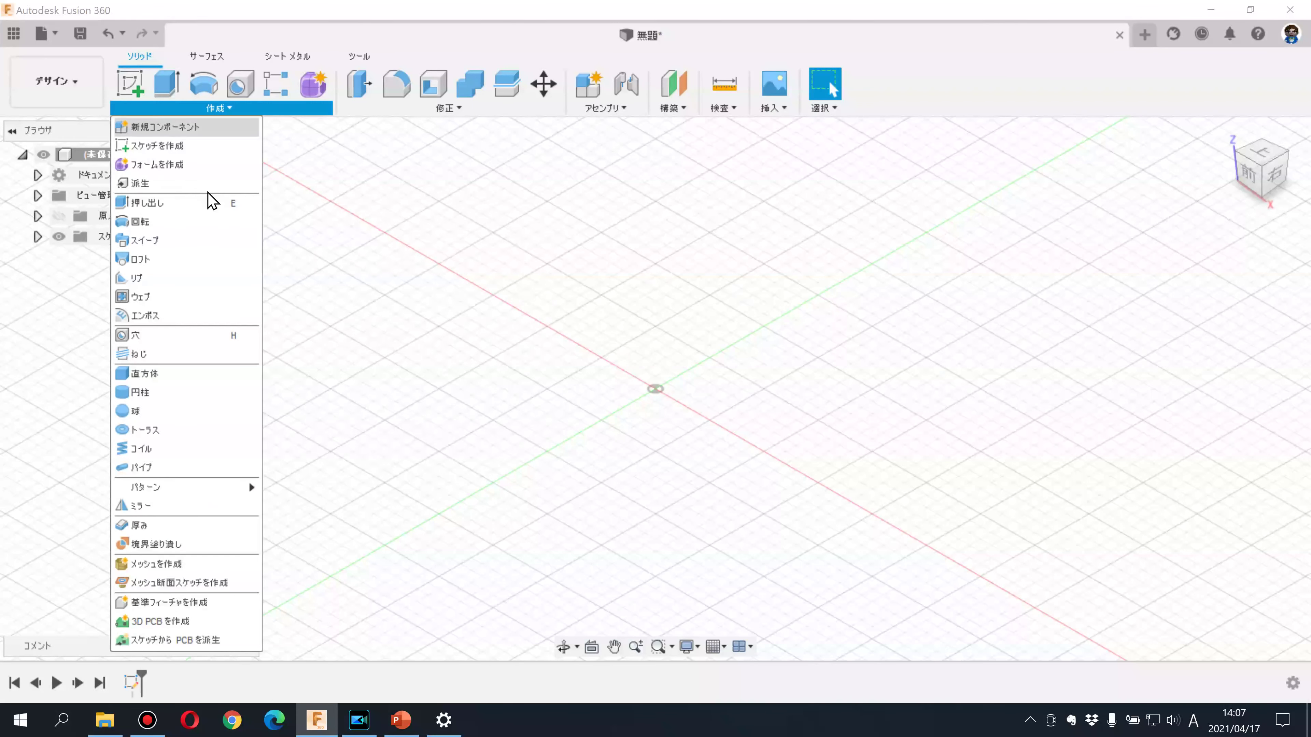
Pin Extrude (押し出し) back into the design shortcut box
left_click(250, 203)
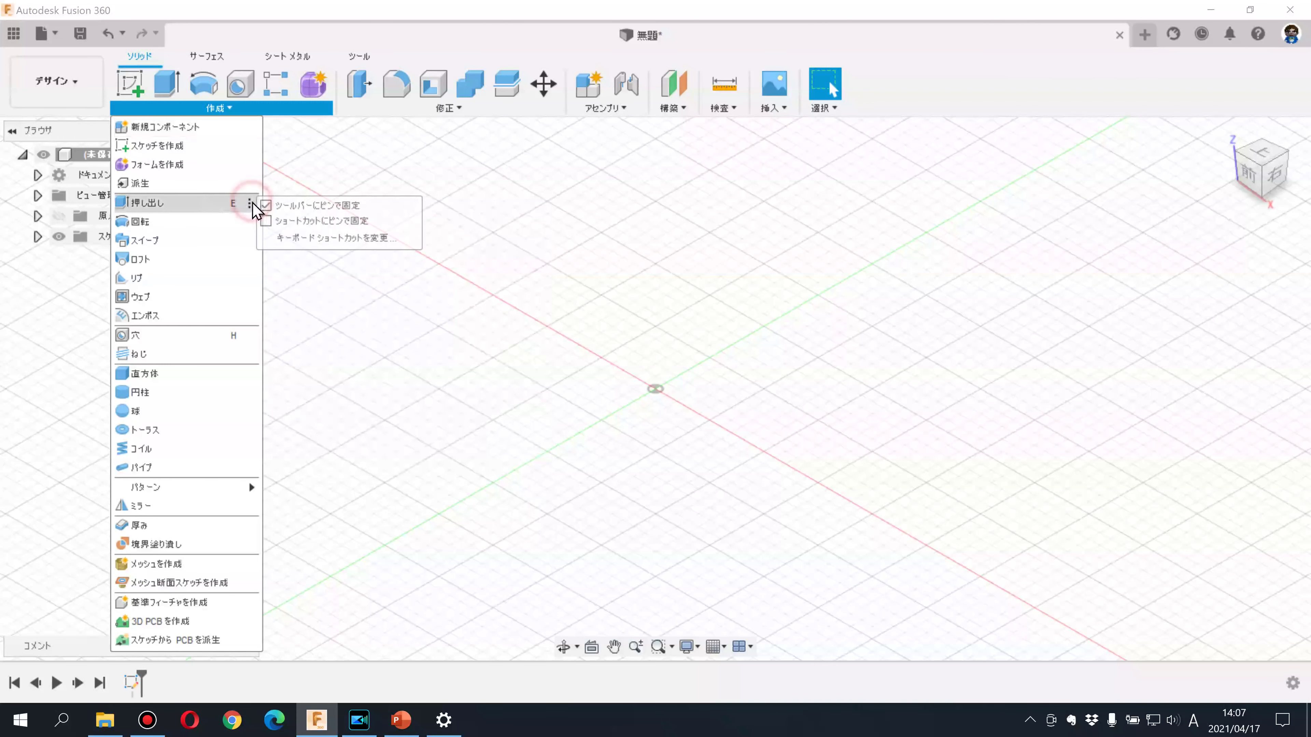
left_click(272, 227)
left_click(597, 307)
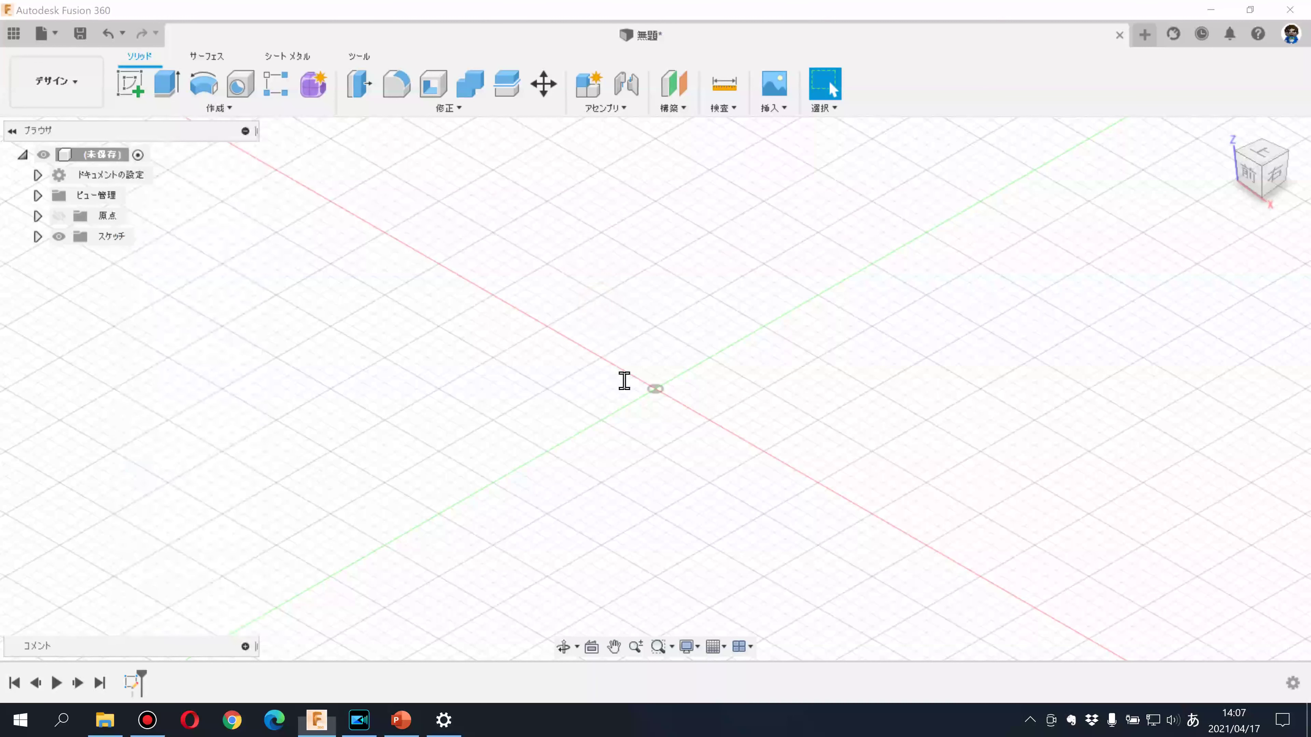
Search the S-key shortcut box for ロフト and pin the solid Loft command
key("s")
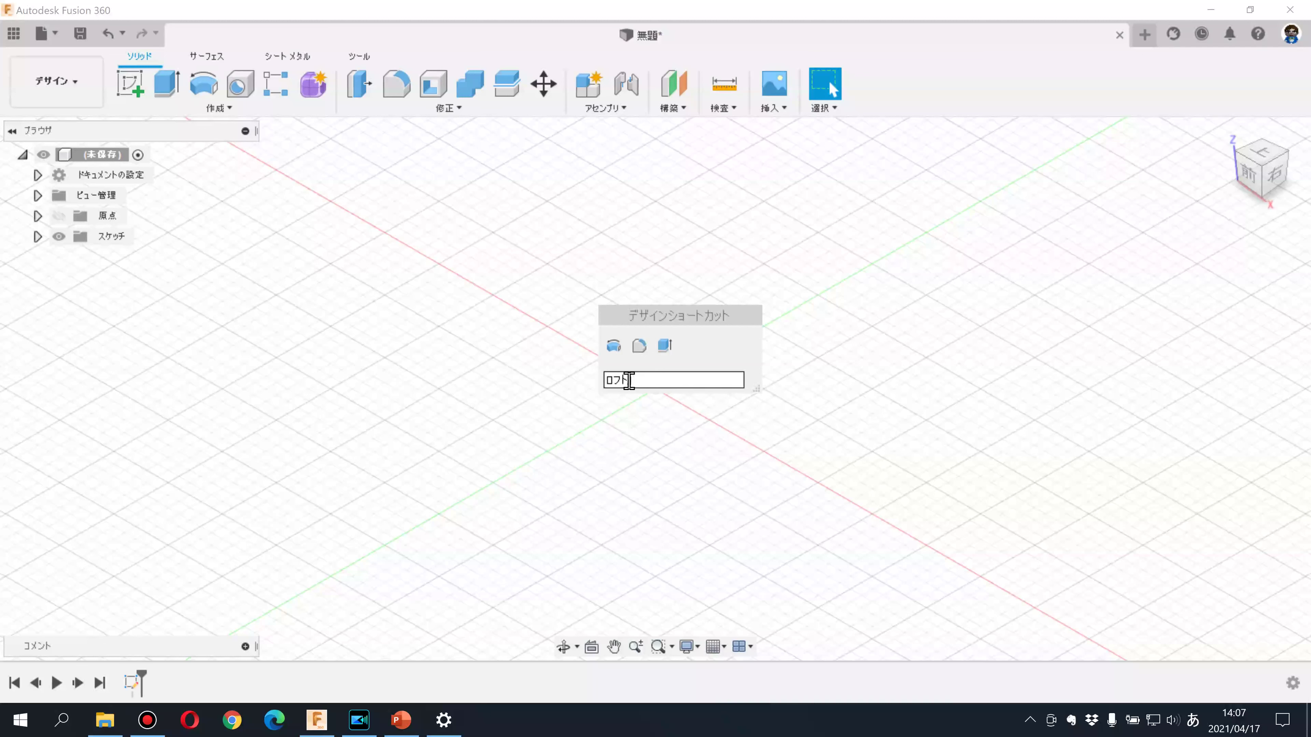
key("Return")
left_click(808, 404)
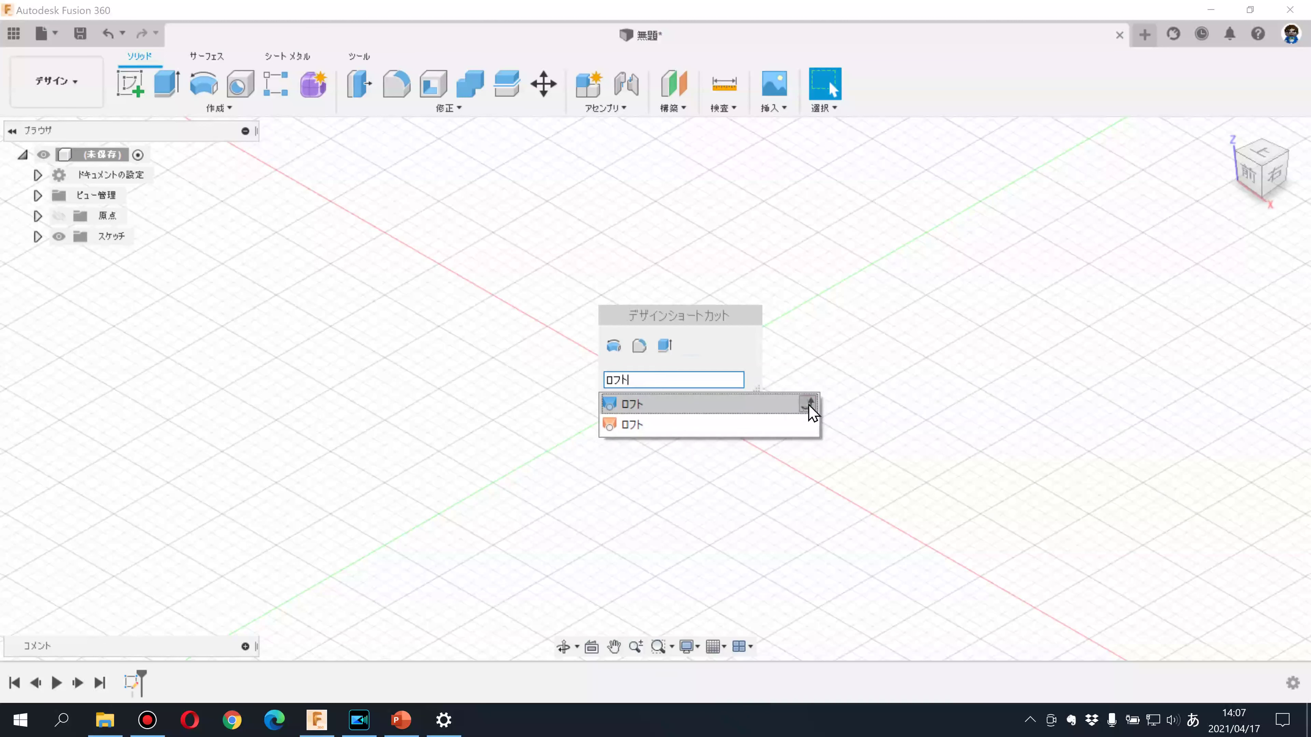
left_click(788, 349)
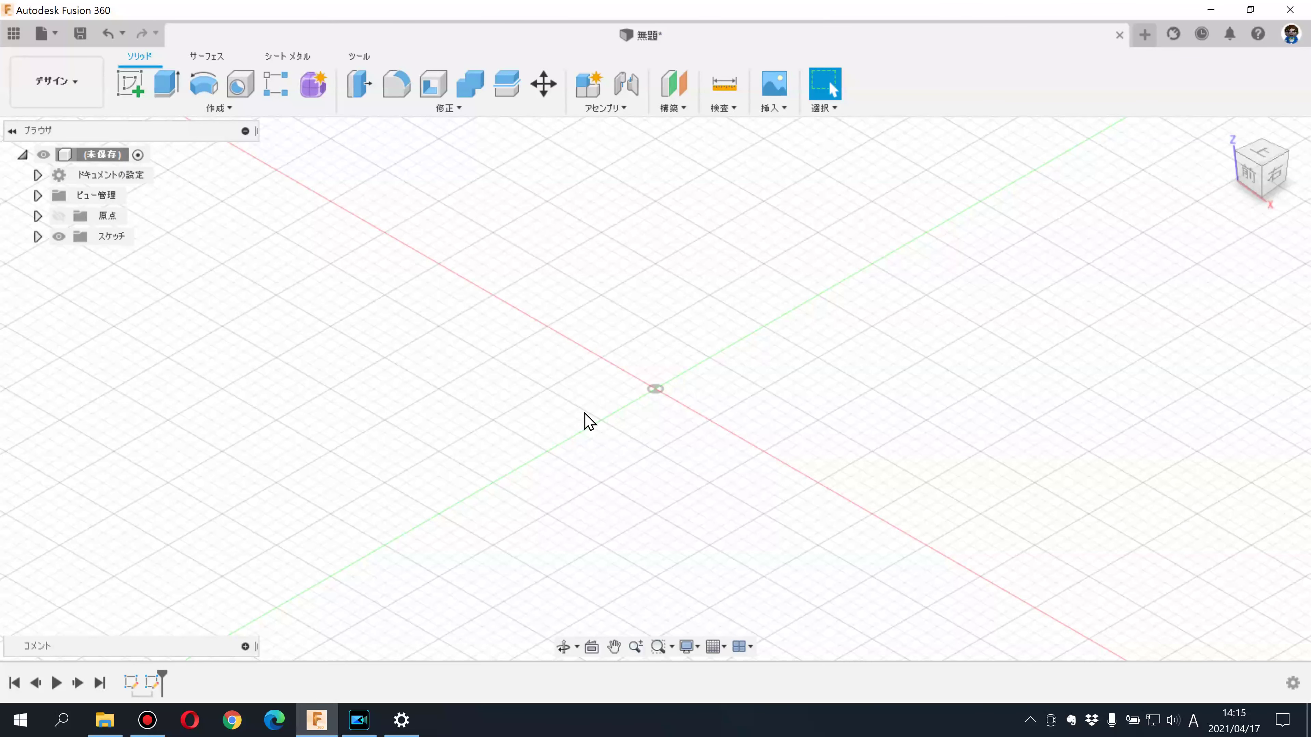
right_click(578, 316)
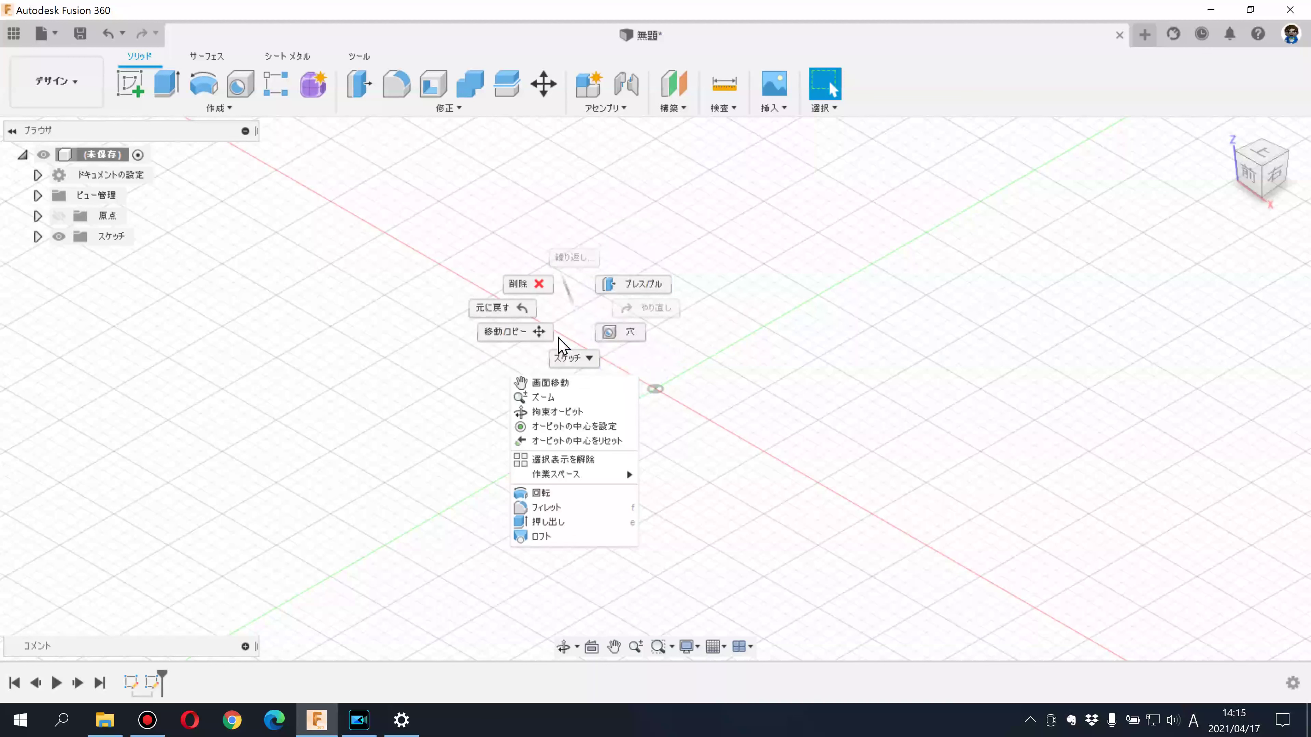
left_click(585, 368)
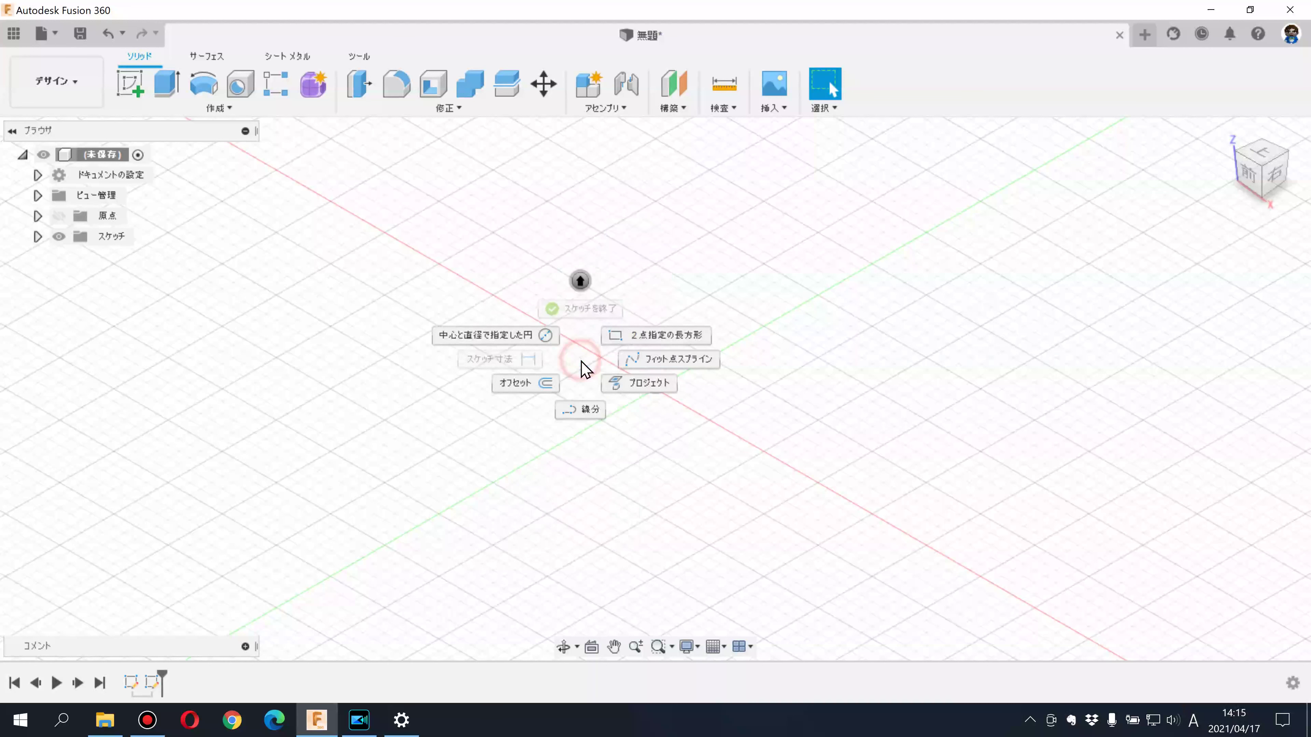
right_click(581, 282)
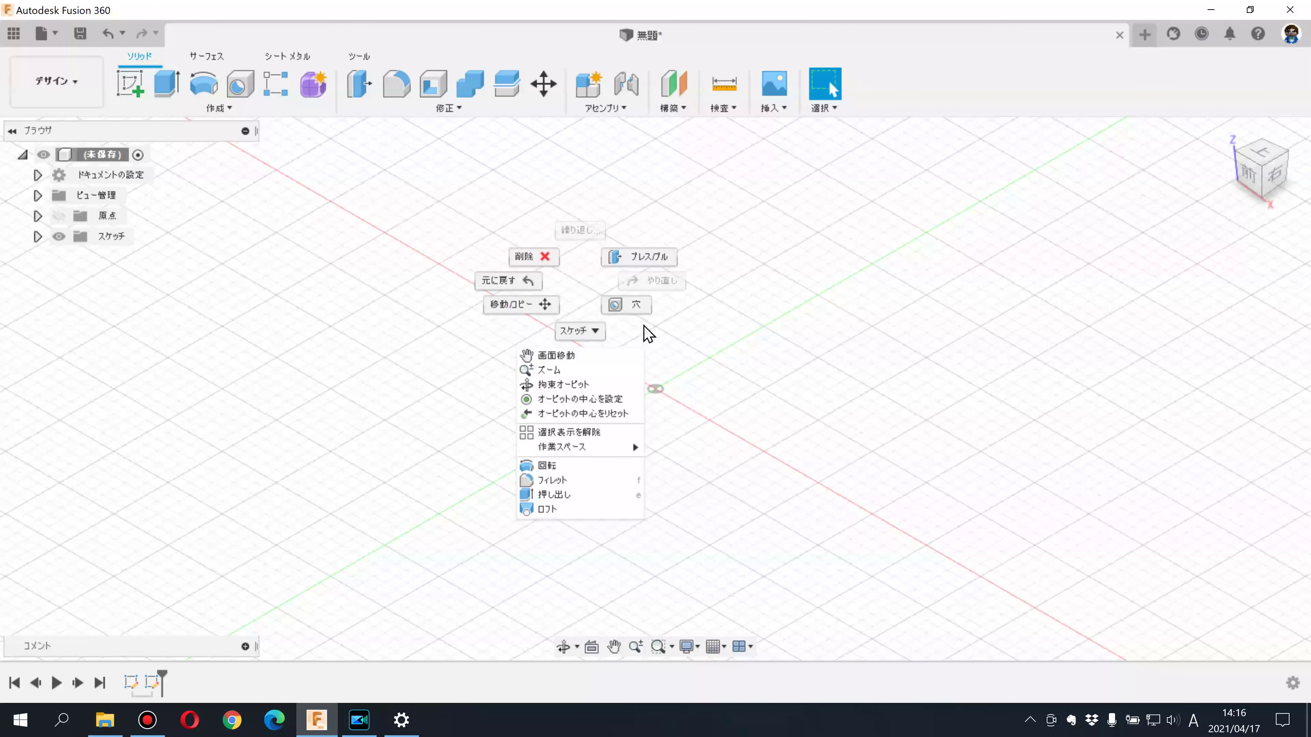
left_click(584, 289)
key("s")
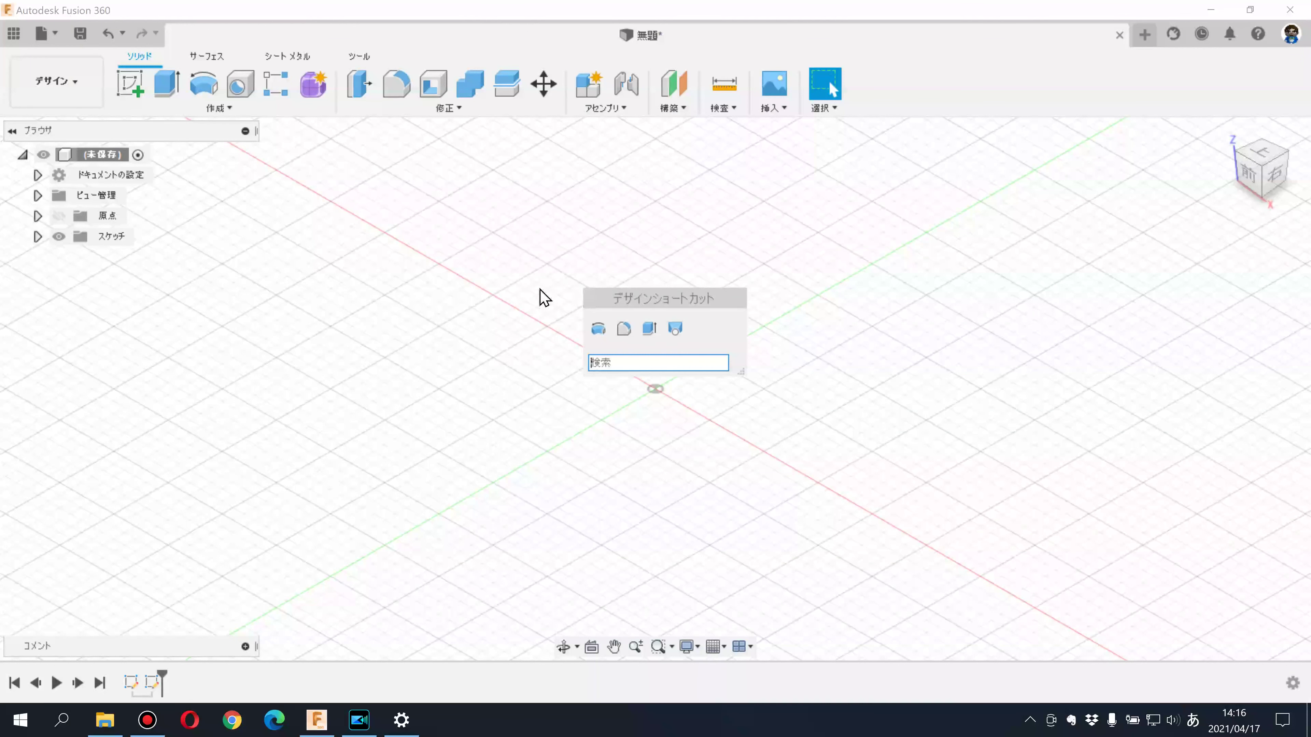
left_click(550, 305)
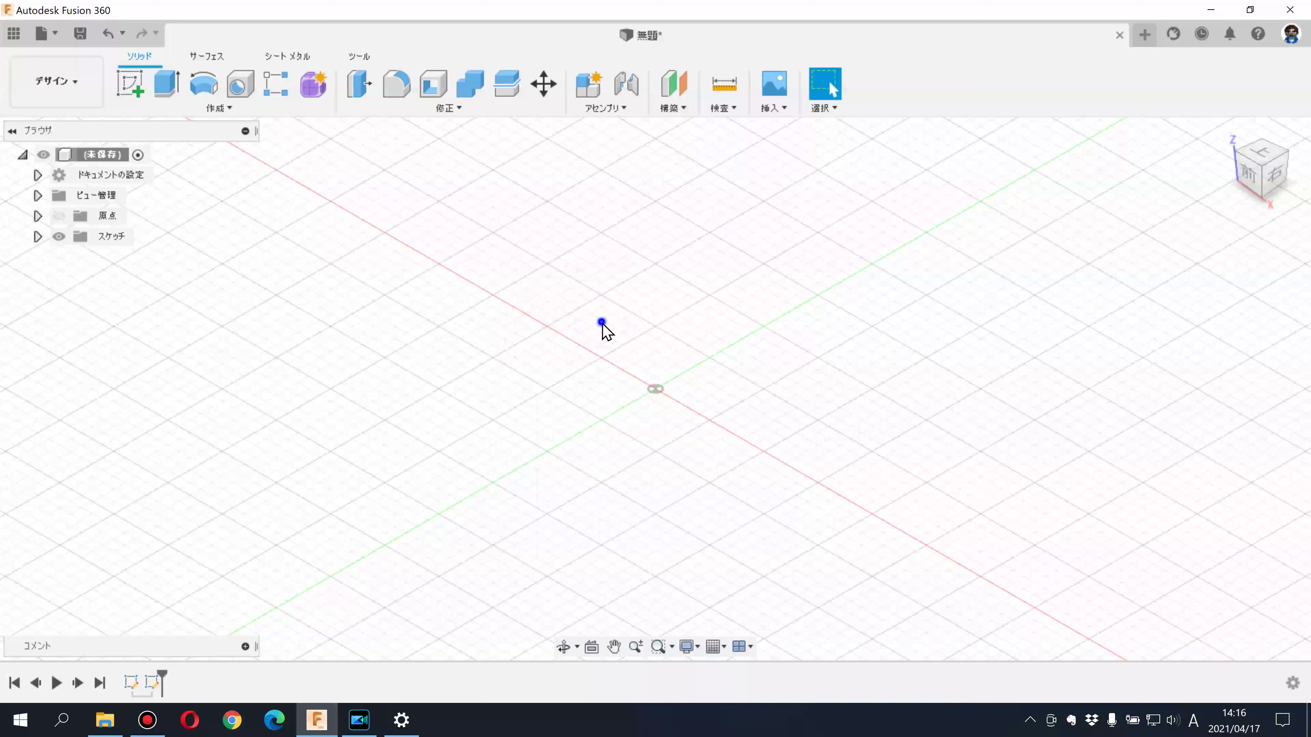
right_click(603, 326)
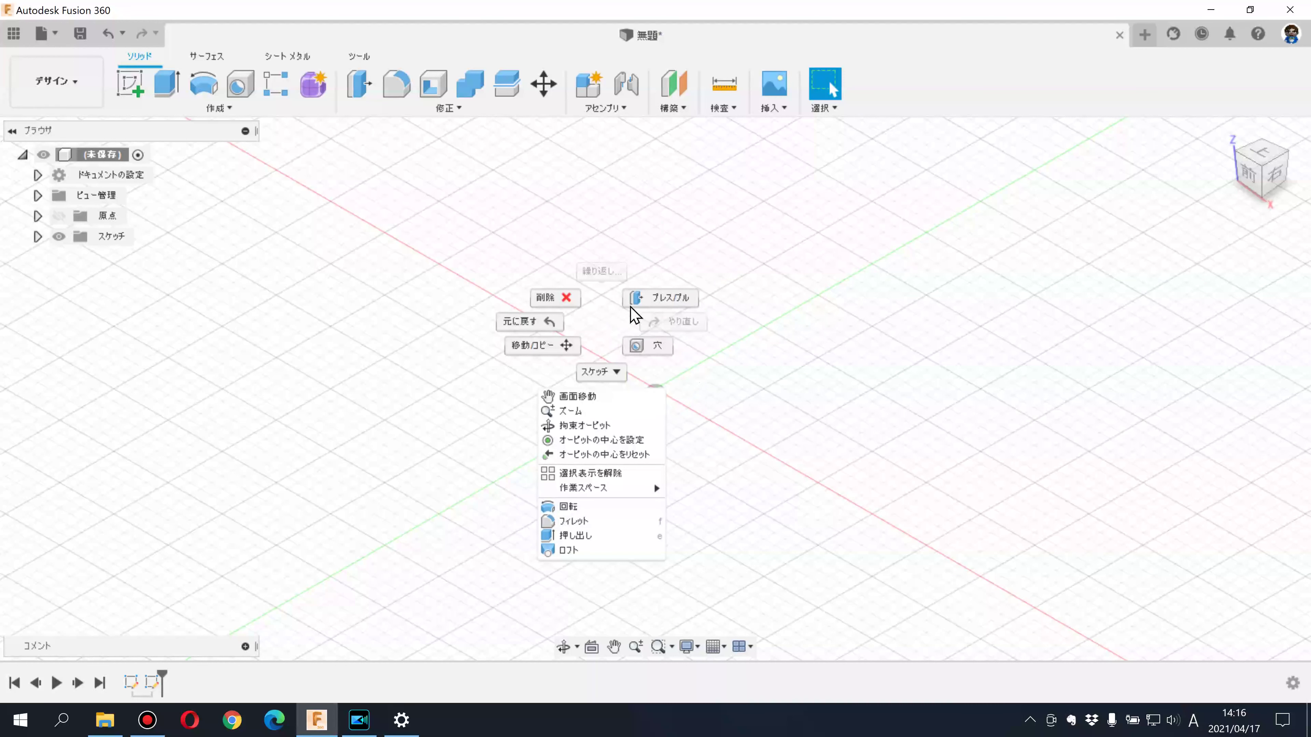
left_click(671, 298)
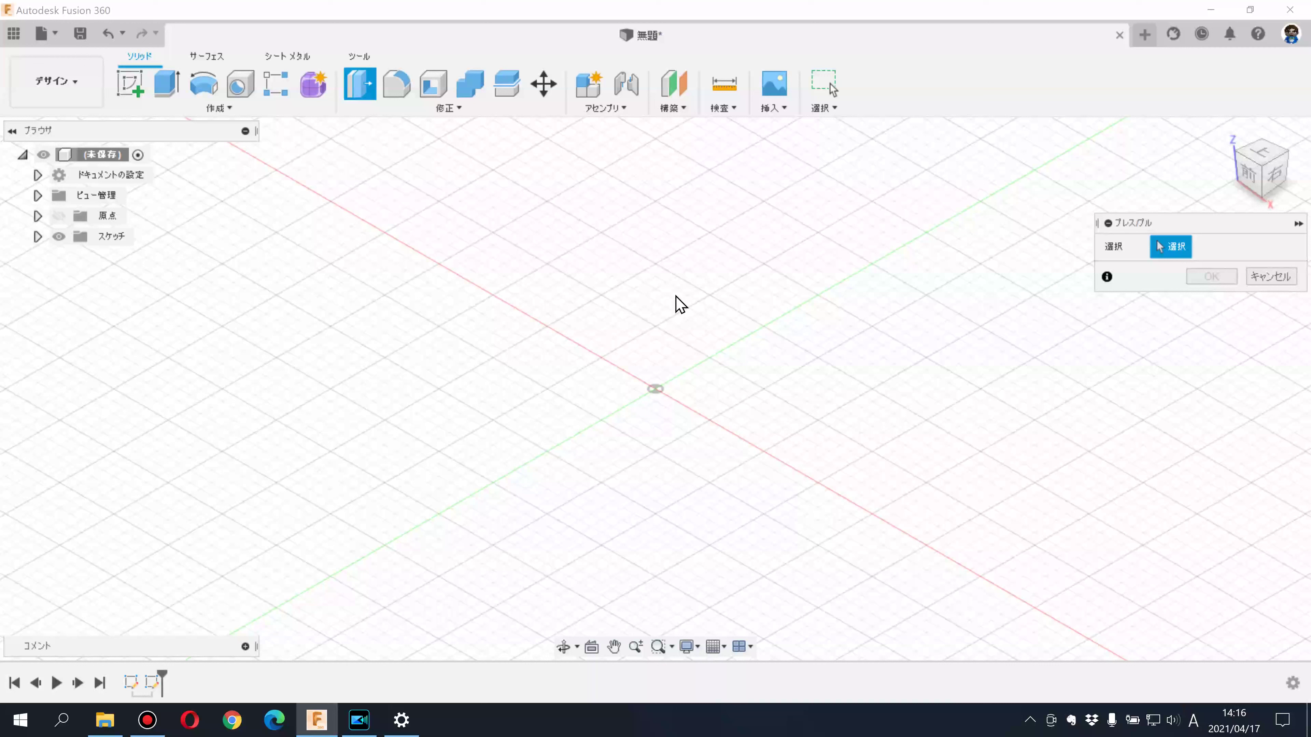
left_click(1271, 276)
right_click(614, 303)
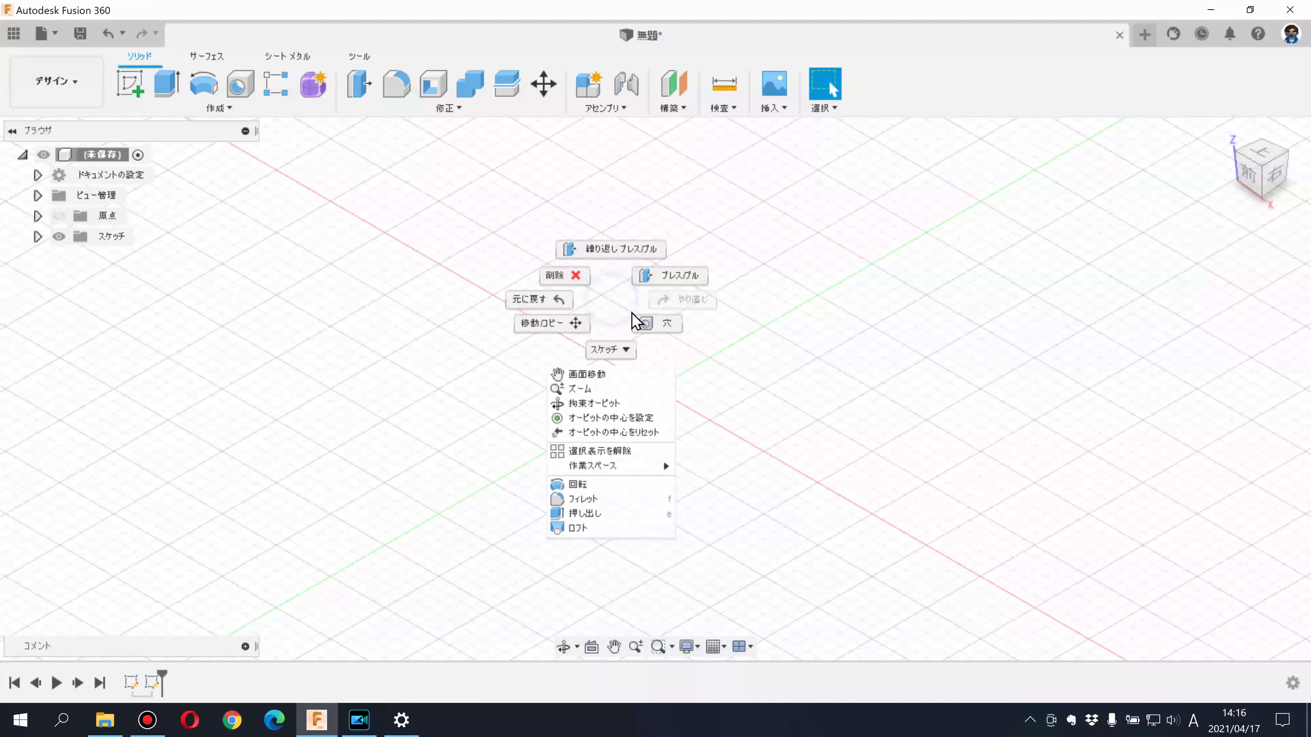
left_click(663, 330)
left_click(1259, 445)
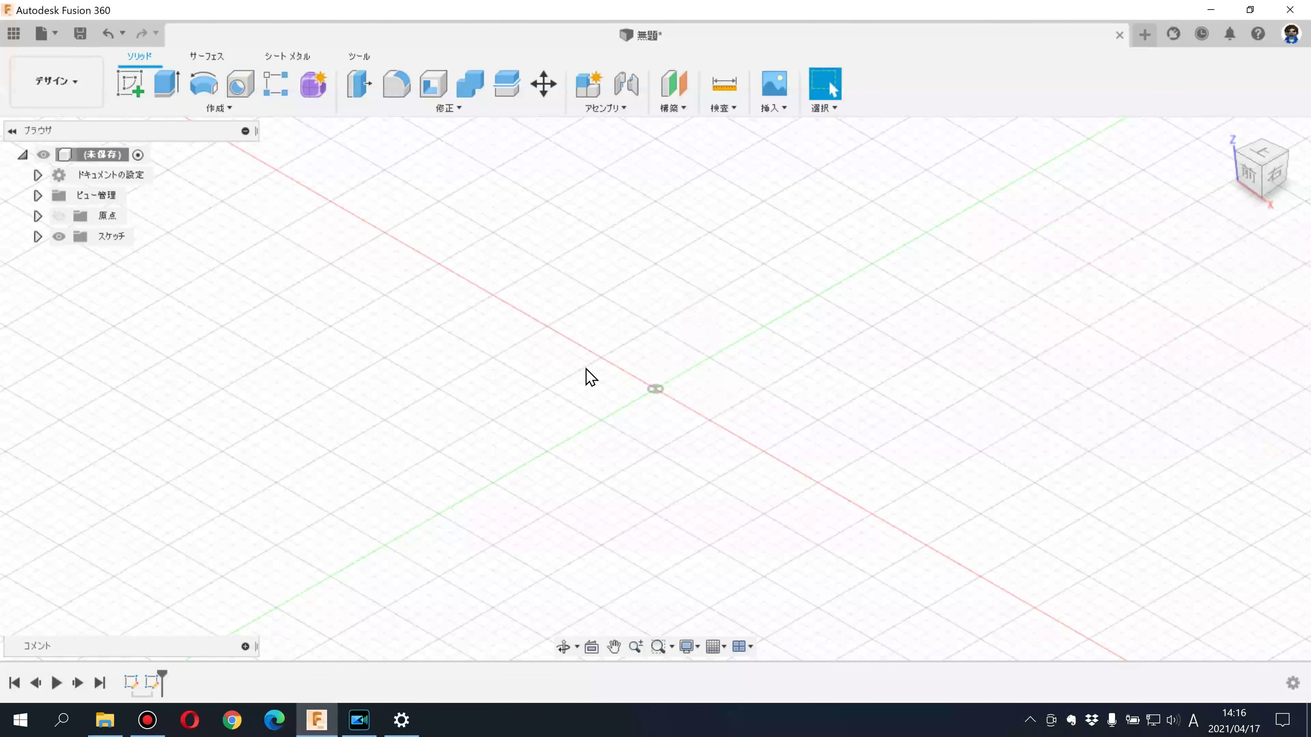
left_click_drag(605, 378, 764, 320)
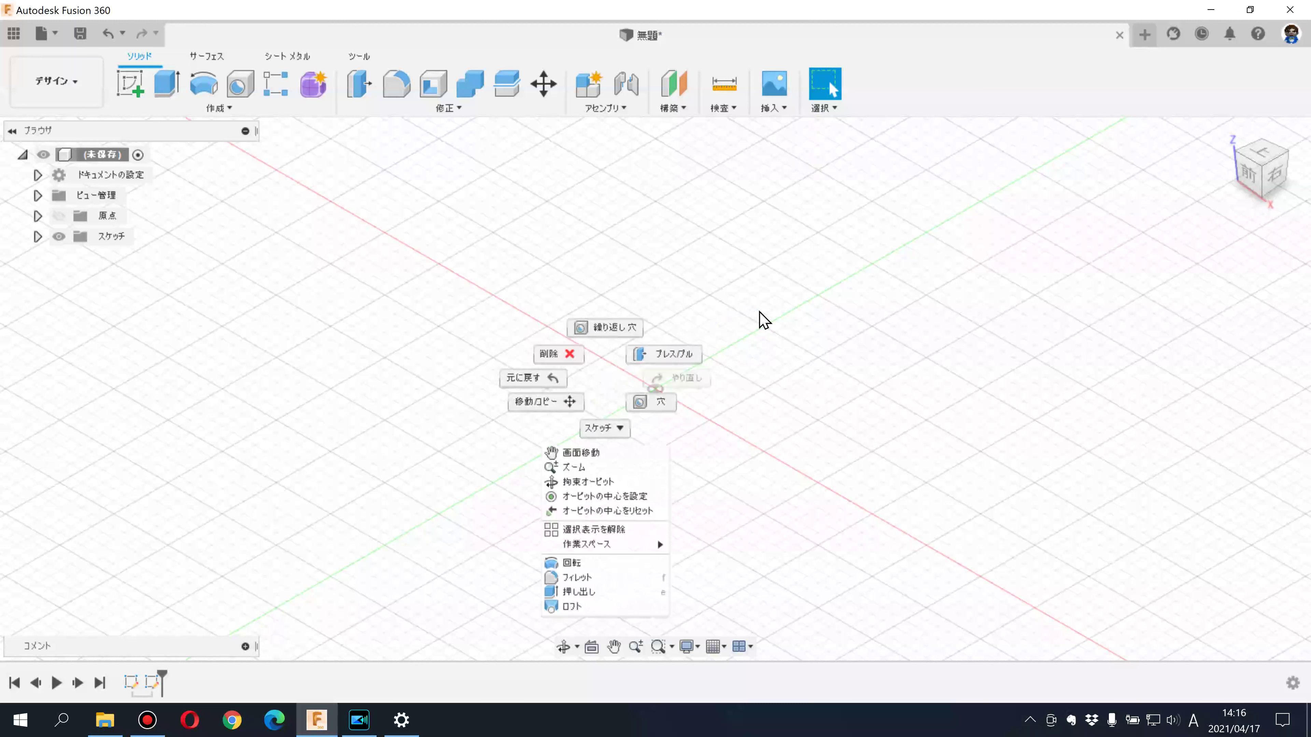
mouse_move(764, 320)
right_mouse_down()
mouse_move(733, 321)
mouse_move(735, 296)
right_mouse_up()
mouse_move(588, 408)
right_mouse_down()
mouse_move(733, 293)
mouse_move(842, 454)
right_mouse_up()
left_click(1262, 279)
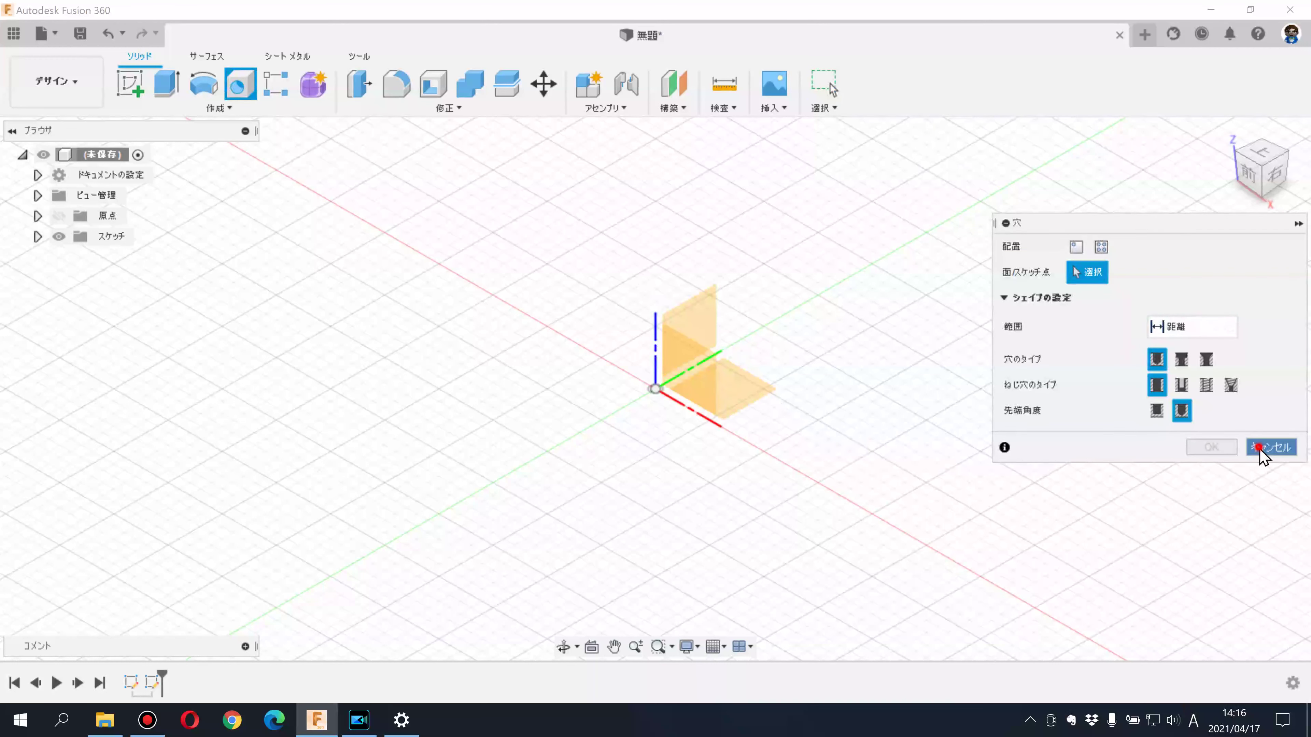
left_click(1270, 447)
right_click(587, 387)
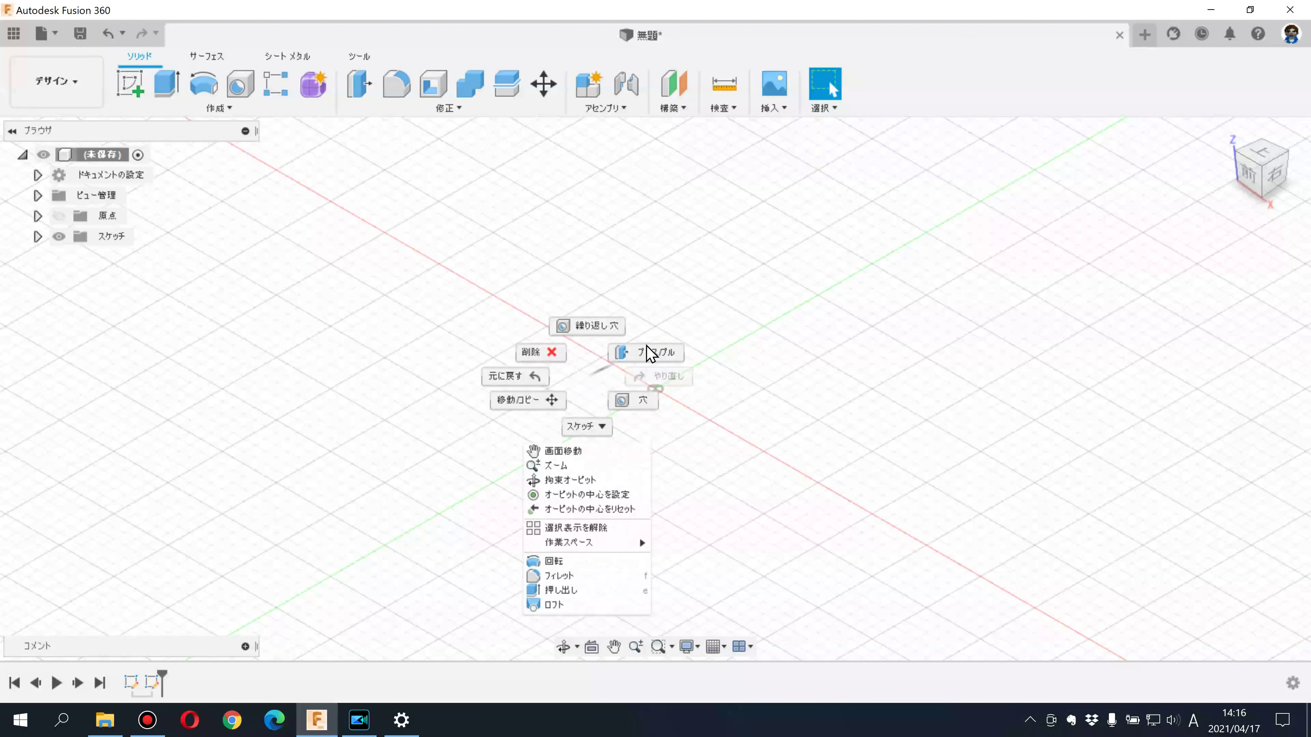
left_click(587, 387)
right_click(585, 388)
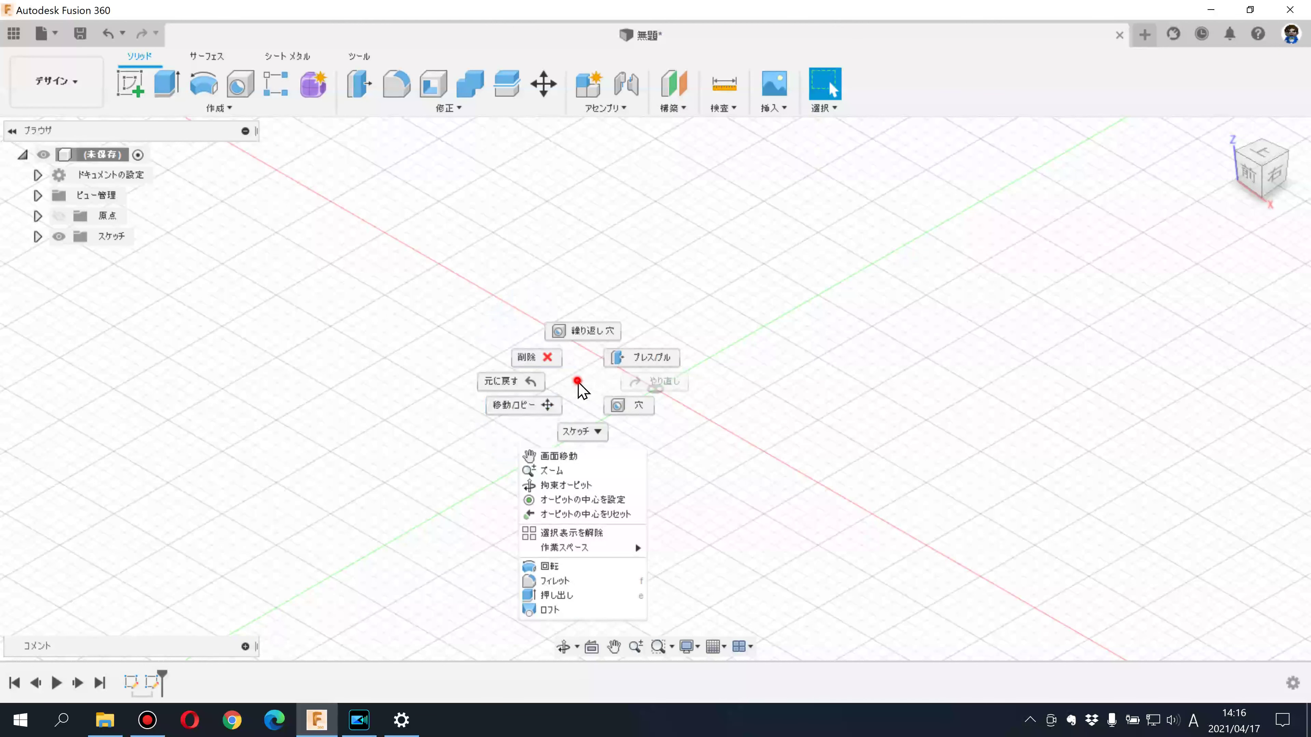
left_click(573, 385)
key("s")
left_click(521, 354)
left_click(227, 109)
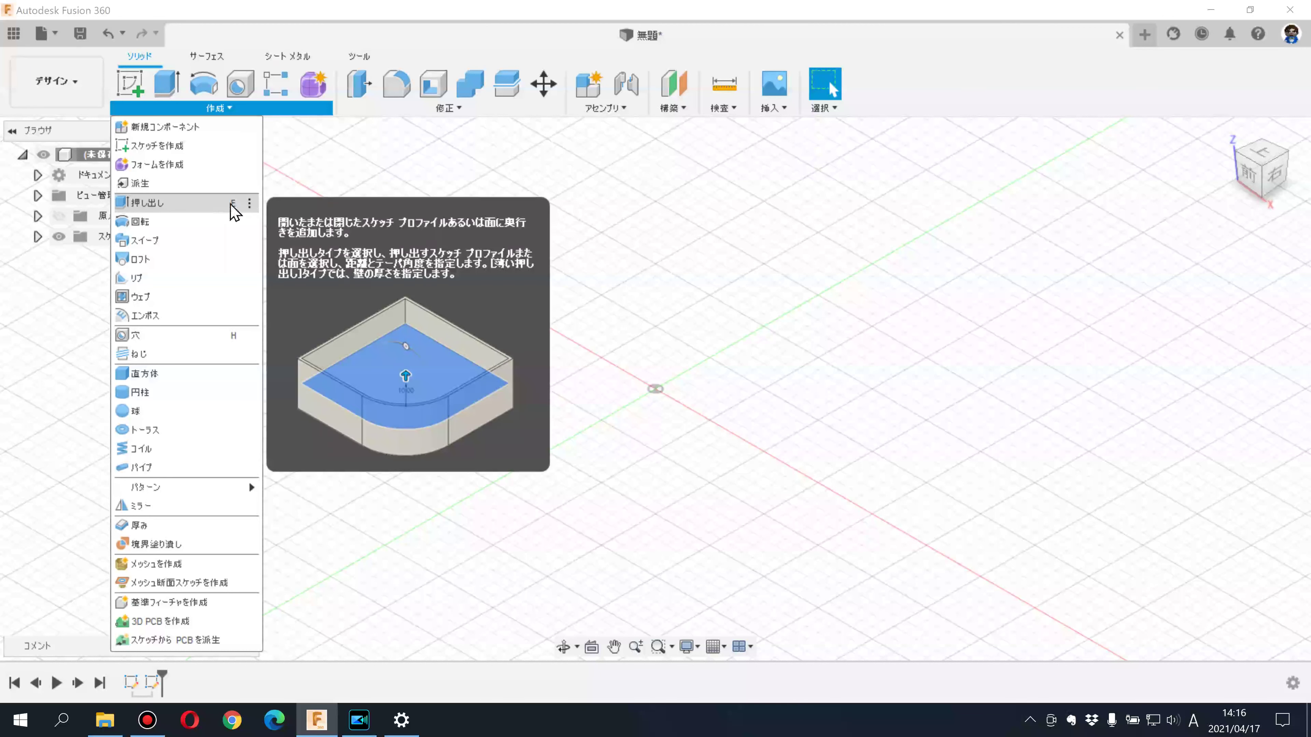
left_click(249, 203)
left_click(295, 243)
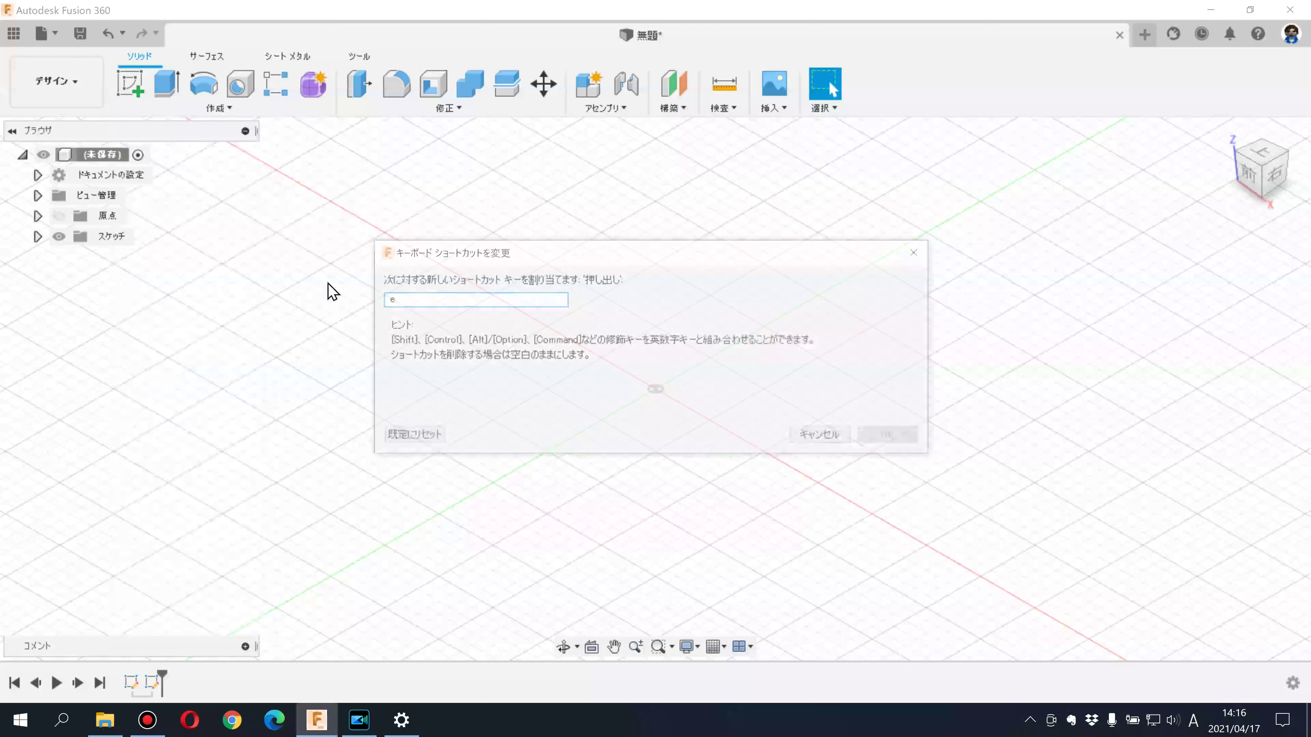
left_click(839, 440)
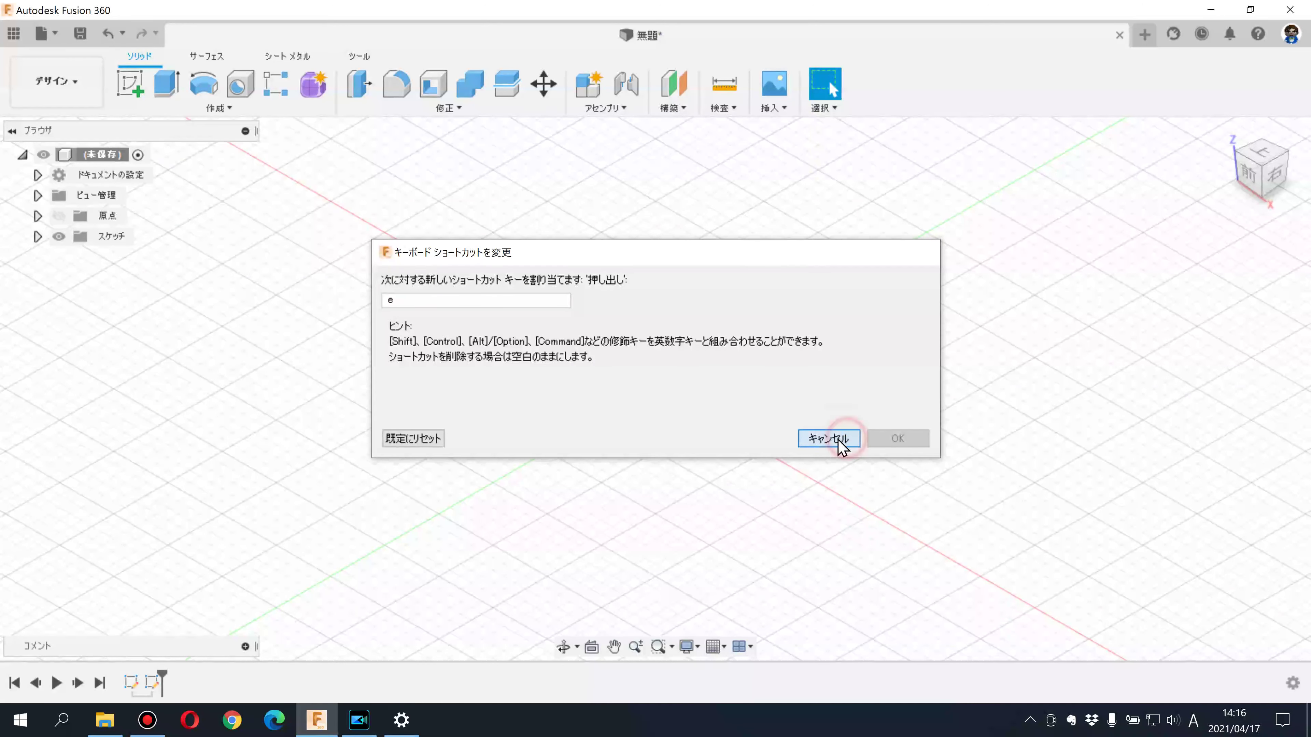